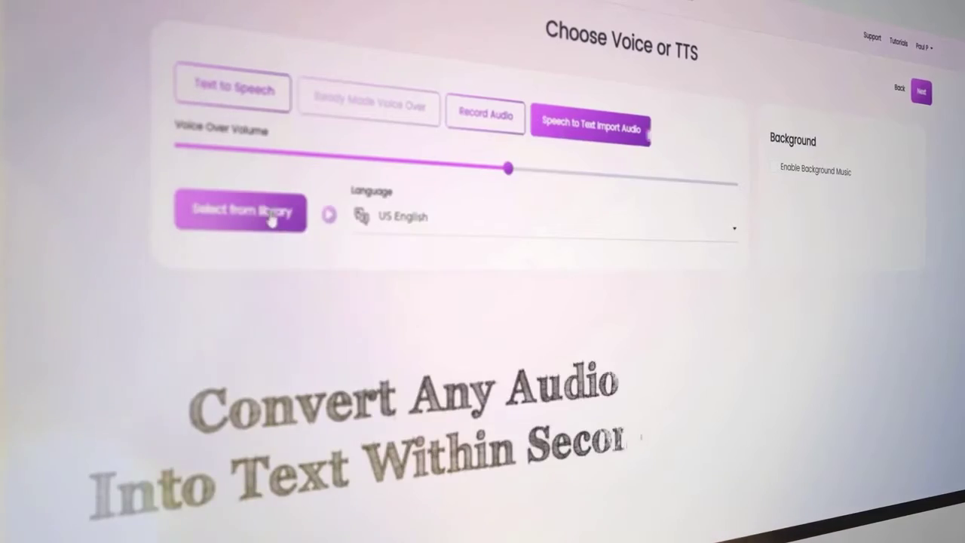
- Import the AccidentAttorney_Female audio file from the library as the US English speech-to-text source
left_click(271, 219)
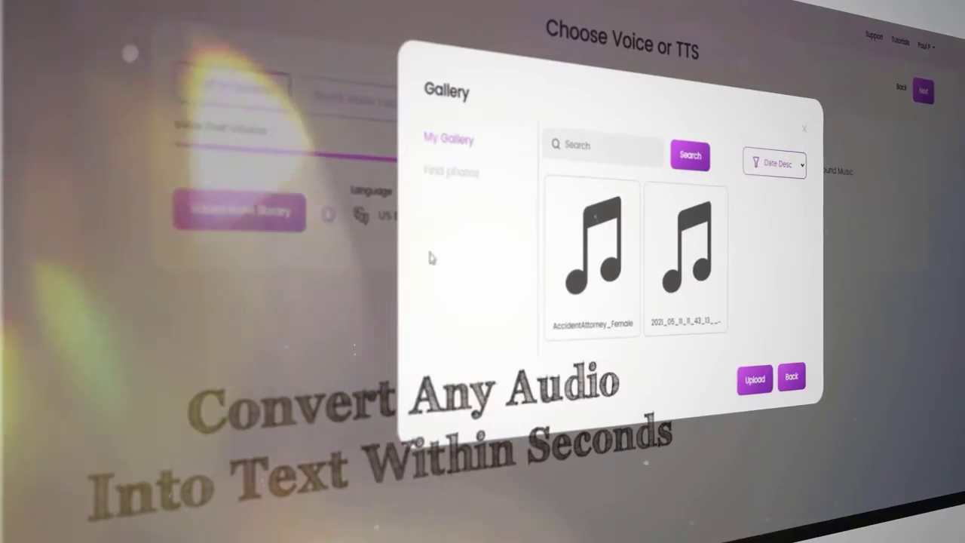
left_click(595, 252)
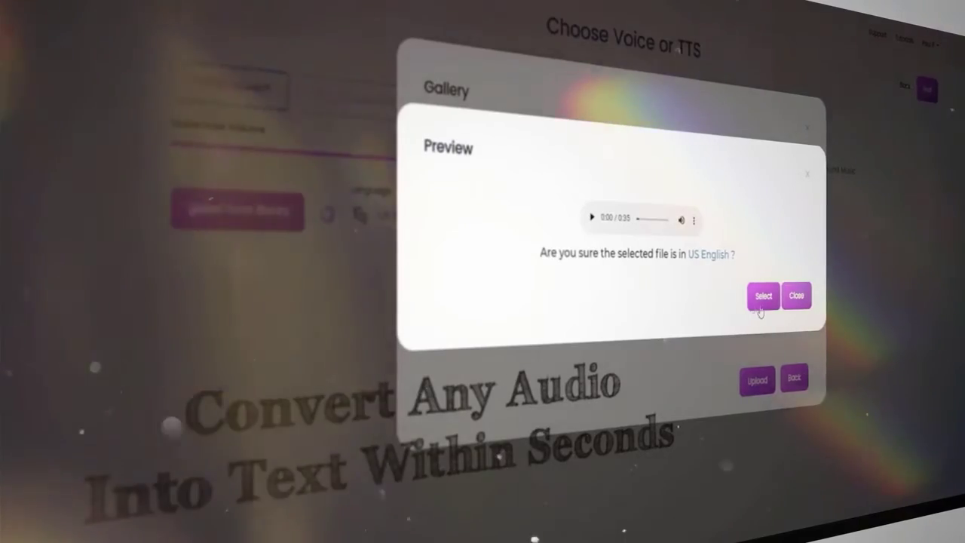
left_click(756, 298)
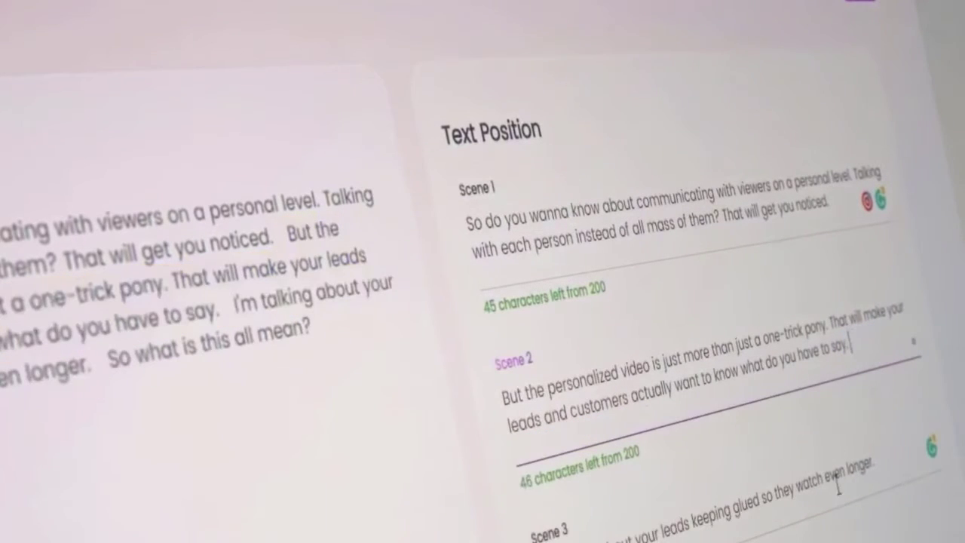
- Delete "will get you noticed" from the Scene 1 text and enable subtitles for the video
left_click_drag(819, 212, 745, 214)
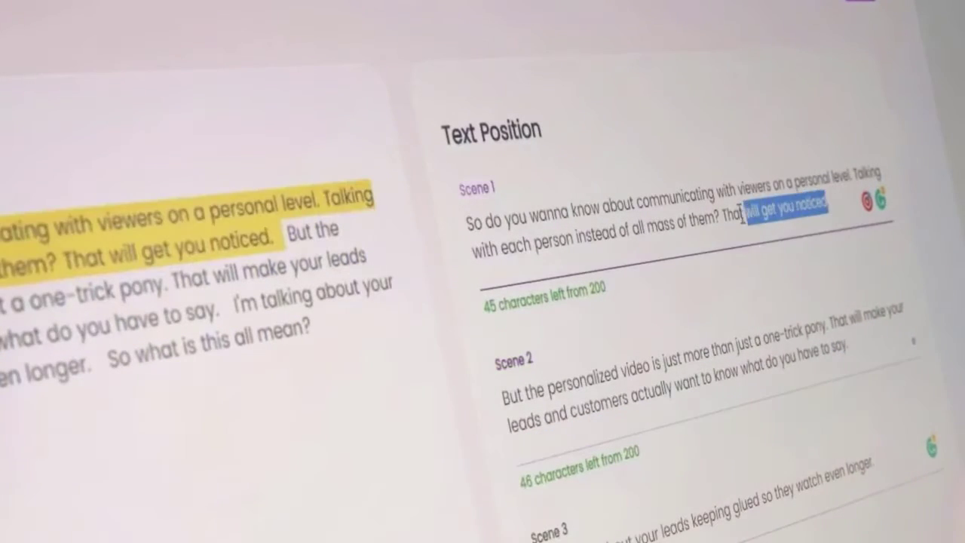
key("BackSpace")
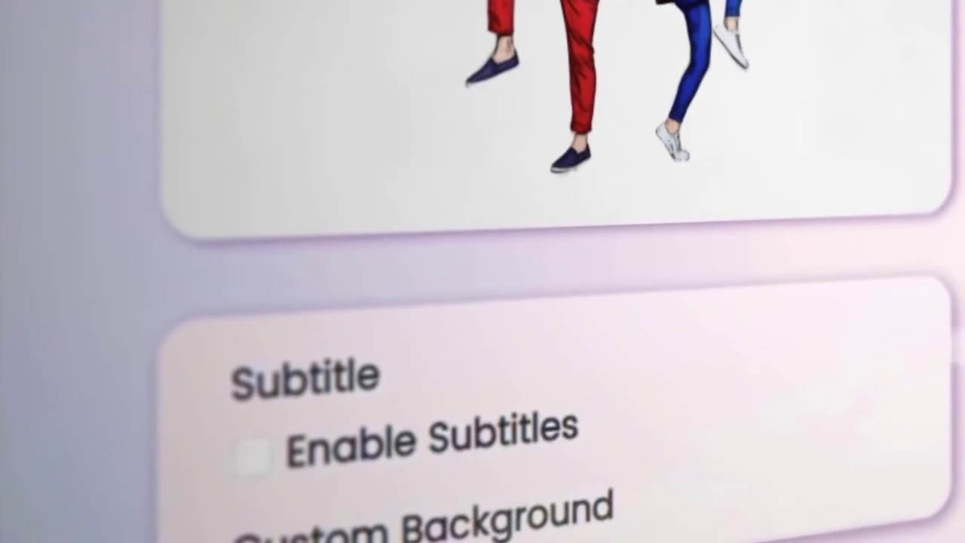
left_click(246, 462)
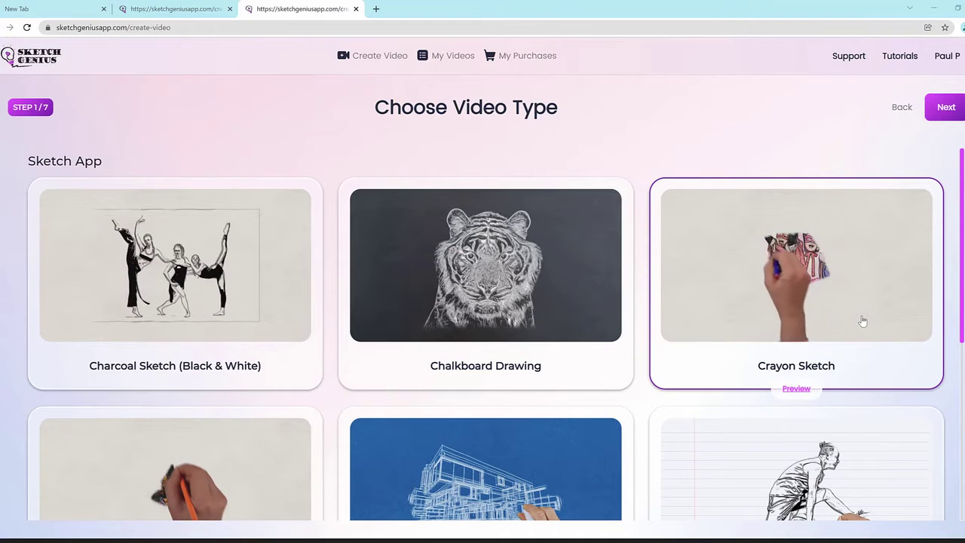
- Review all the available sketch video types, from Charcoal Sketch (Black & White) to Animated Sketchbook
scroll(863, 322, "down", 2)
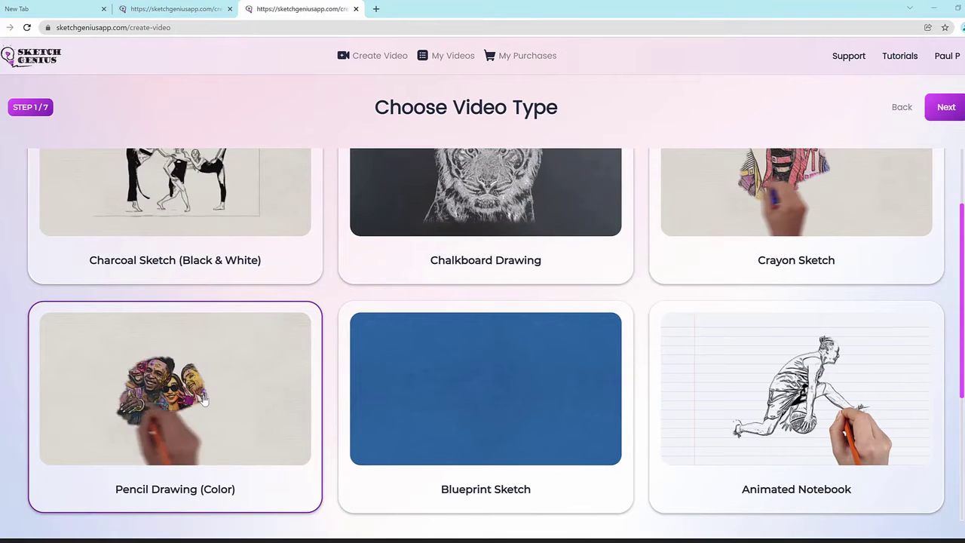
scroll(138, 192, "up", 2)
scroll(203, 302, "down", 2)
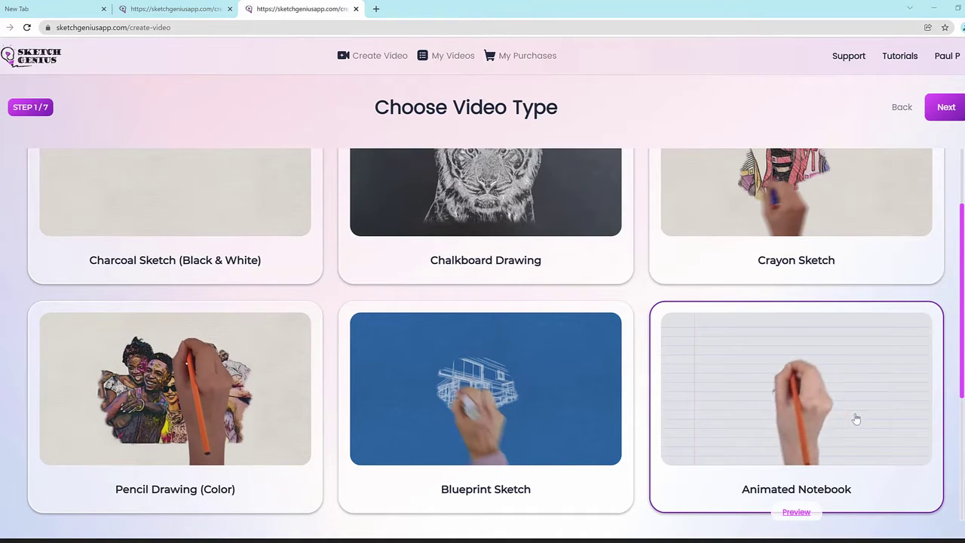
scroll(857, 418, "down", 1)
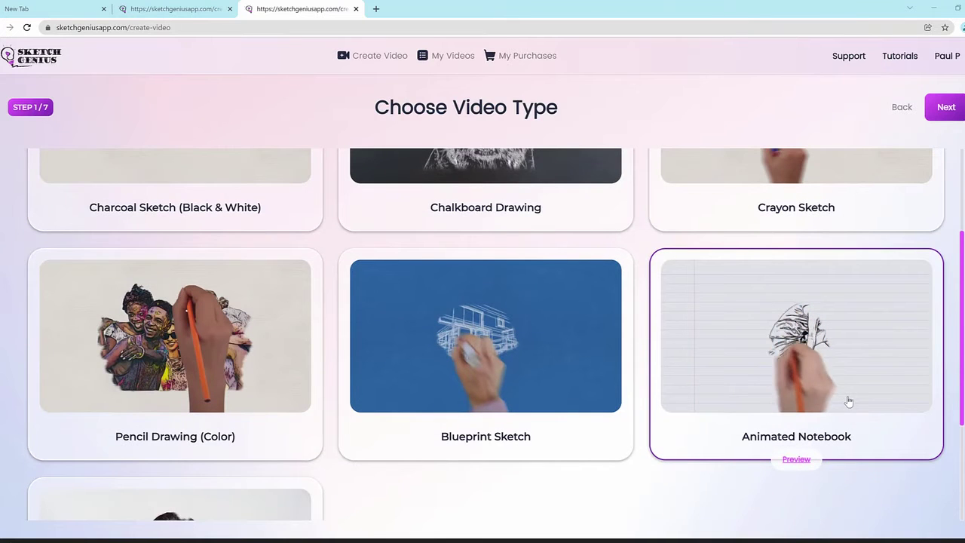
scroll(848, 399, "down", 1)
scroll(833, 313, "down", 1)
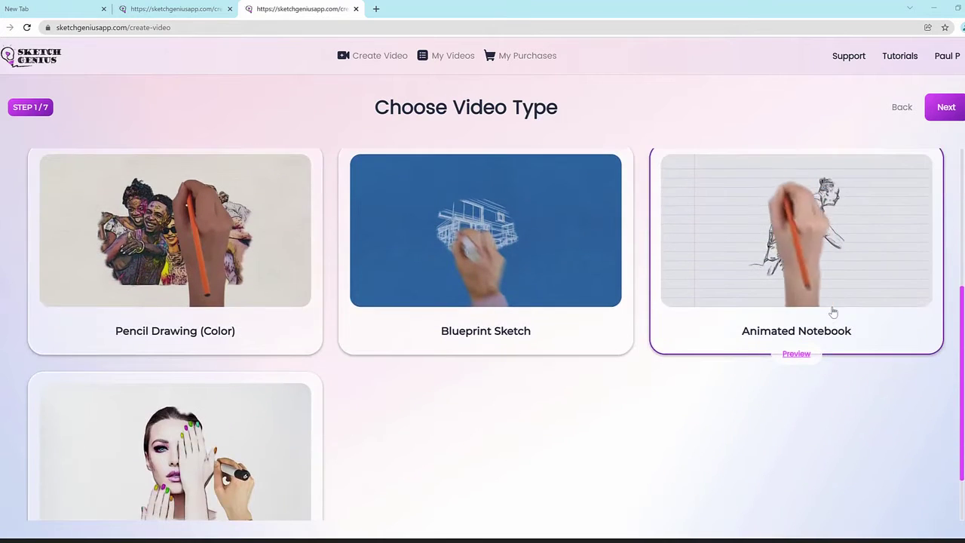
scroll(247, 394, "down", 1)
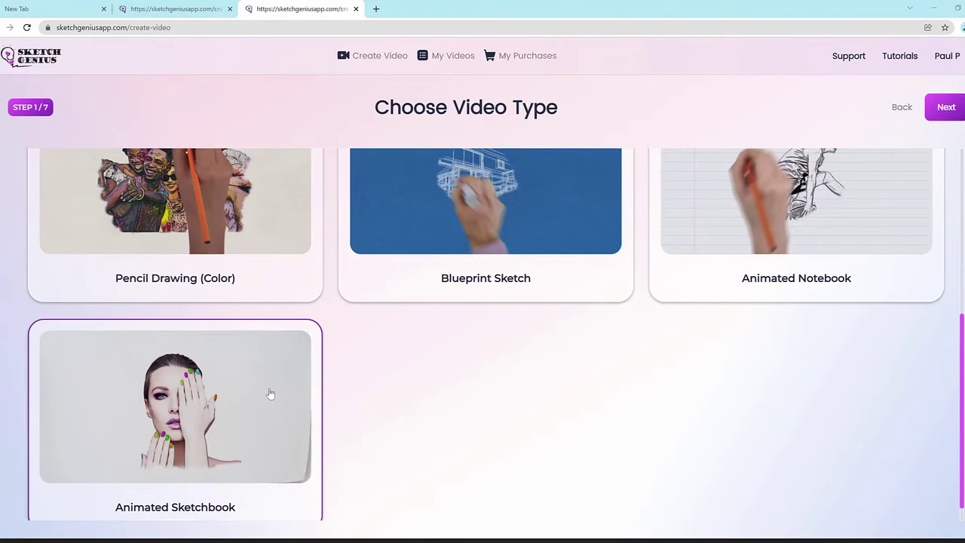
scroll(269, 395, "up", 4)
mouse_move(248, 349)
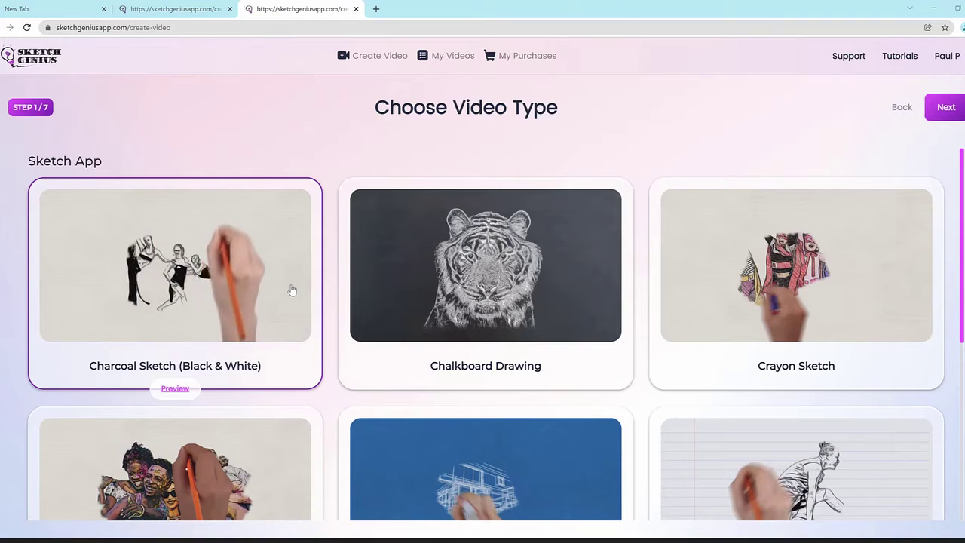
- Choose Pencil Drawing (Color) as the video type and continue to the template selection
scroll(292, 290, "down", 2)
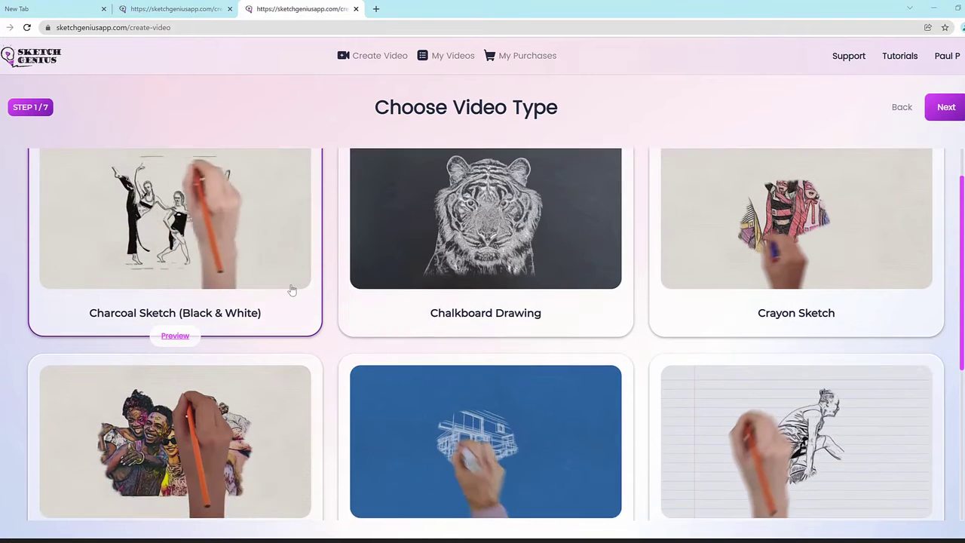
left_click(197, 413)
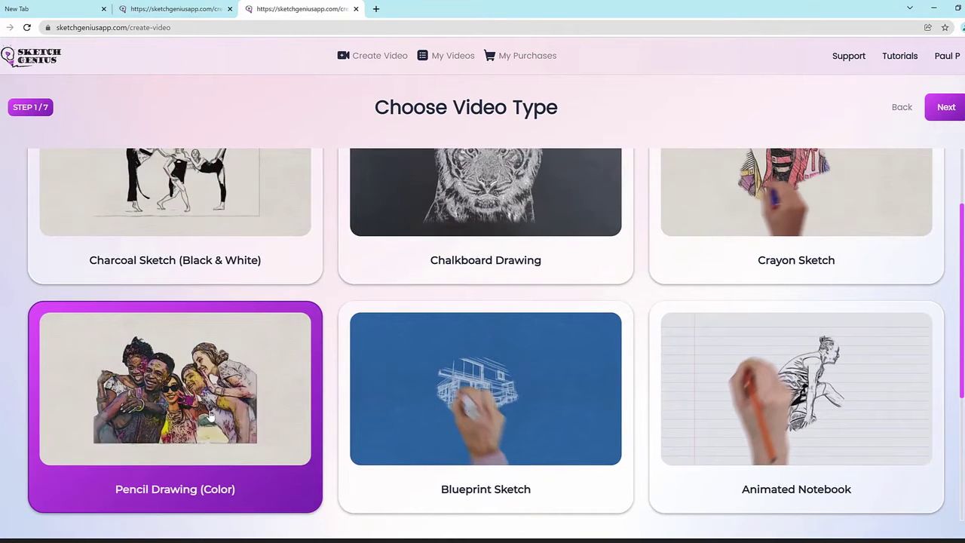
left_click(954, 117)
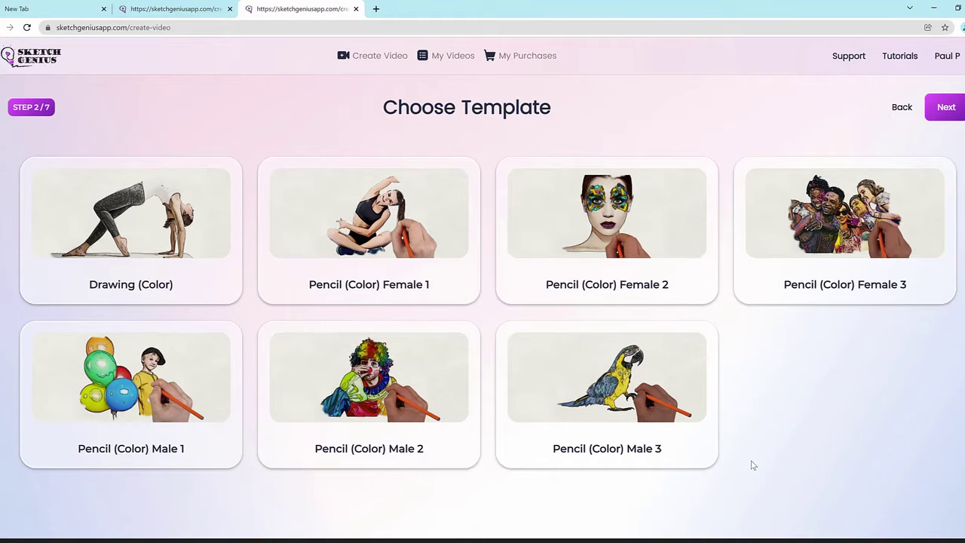
- Choose the Pencil (Color) Female 1 template and continue to the voice settings
mouse_move(182, 214)
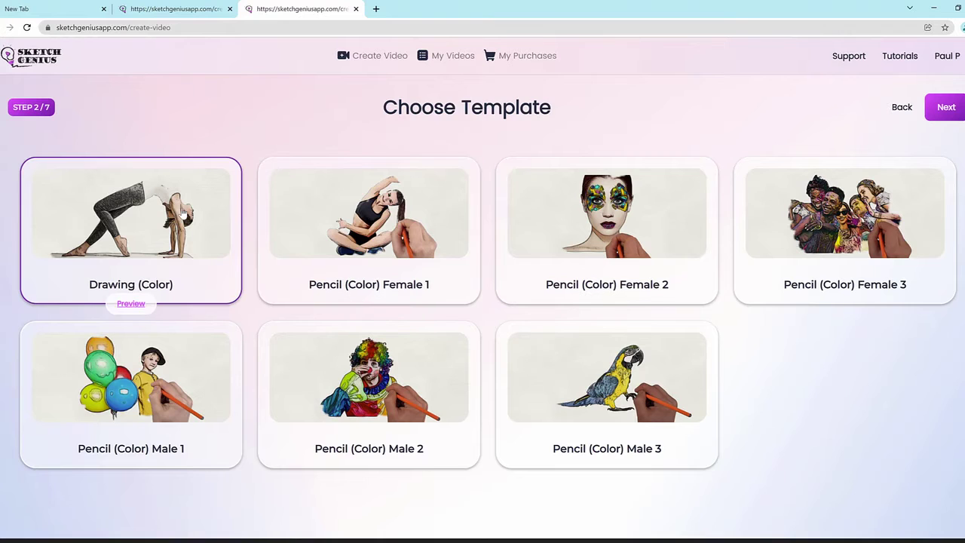
mouse_move(465, 228)
mouse_move(649, 252)
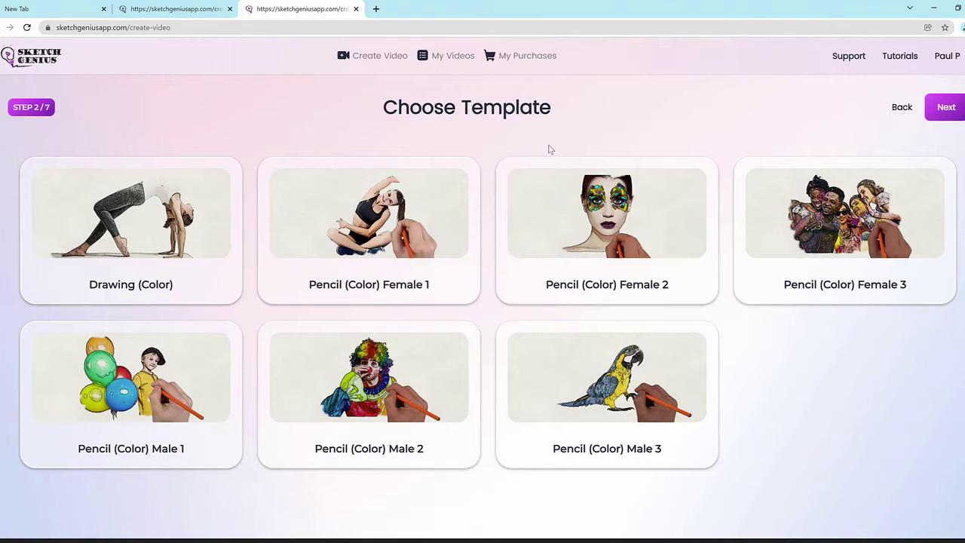
mouse_move(402, 258)
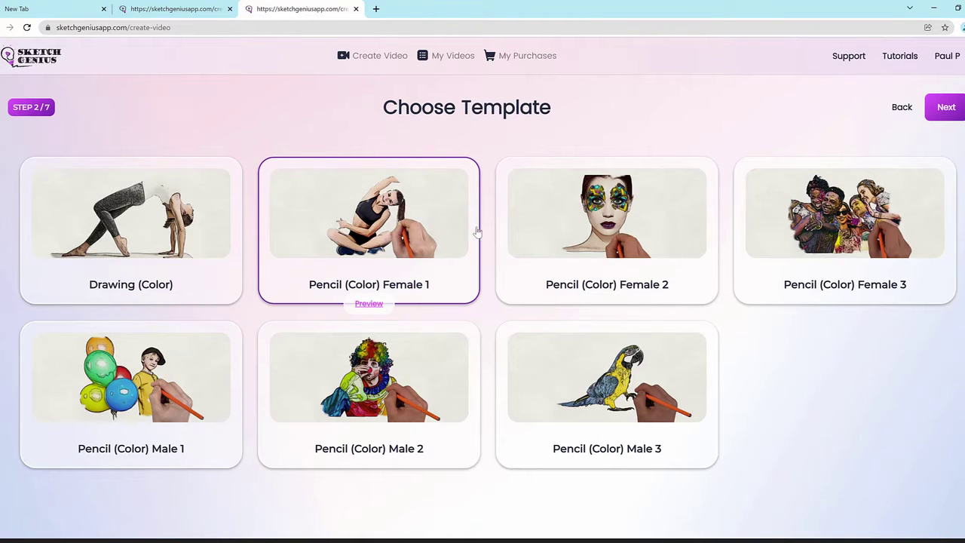
left_click(424, 224)
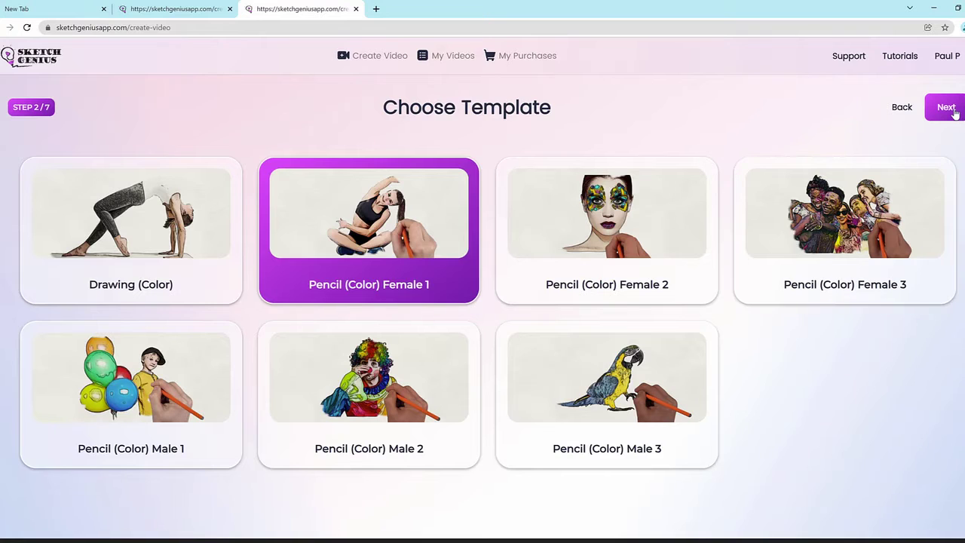
left_click(947, 111)
- Look through the languages offered for the text-to-speech voice
left_click(176, 335)
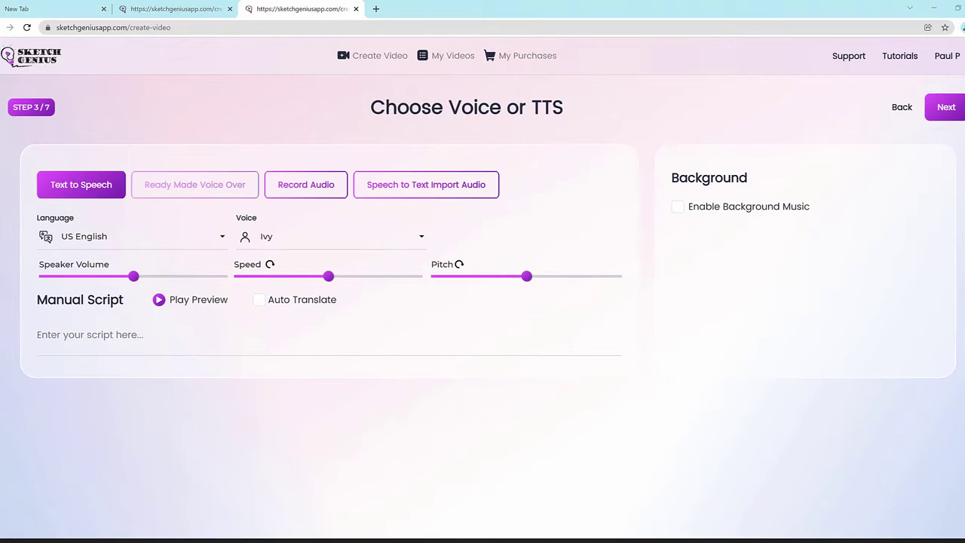
left_click(155, 240)
scroll(189, 317, "down", 10)
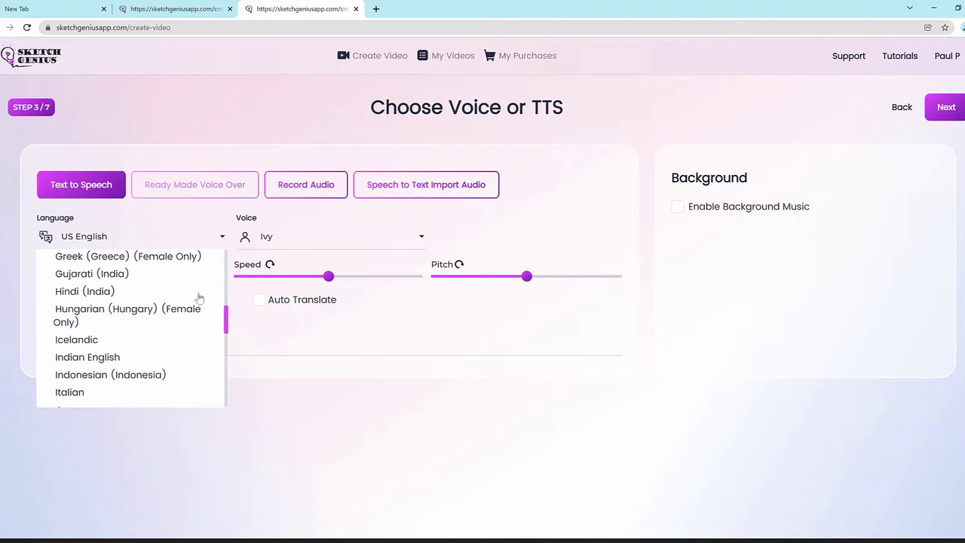
scroll(147, 317, "up", 10)
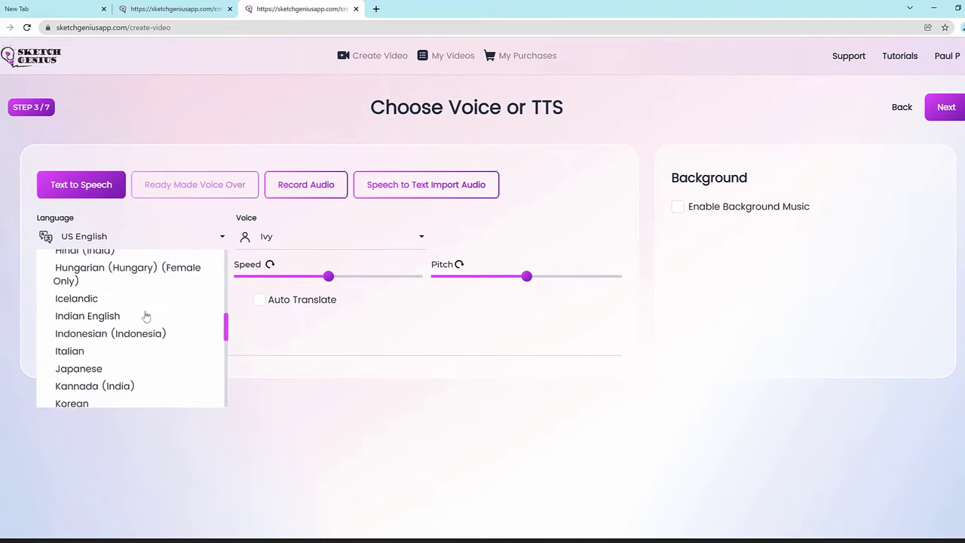
- Set the text-to-speech voice to Henry
left_click(336, 240)
scroll(349, 308, "down", 10)
scroll(351, 305, "up", 5)
scroll(351, 305, "down", 5)
scroll(349, 305, "up", 1)
scroll(324, 332, "up", 5)
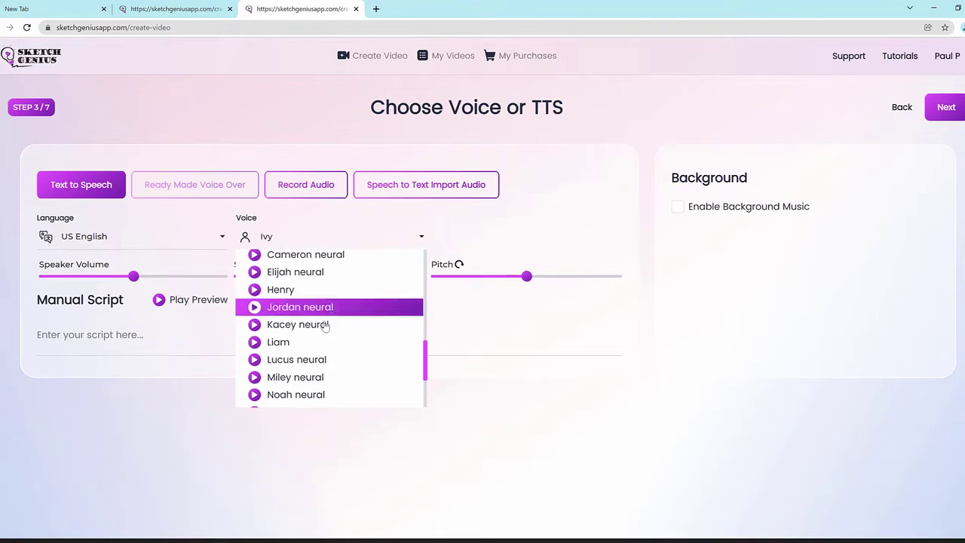
left_click(302, 343)
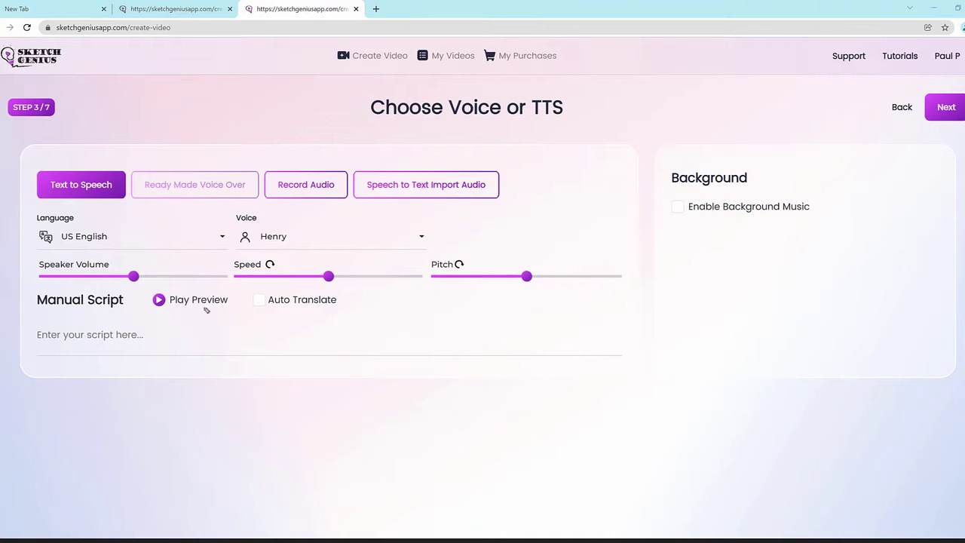
- Paste the copied script about selling or renting a home into the manual script
mouse_move(274, 294)
left_mouse_down()
mouse_move(357, 298)
mouse_move(250, 310)
mouse_move(259, 288)
left_mouse_up()
right_click(204, 335)
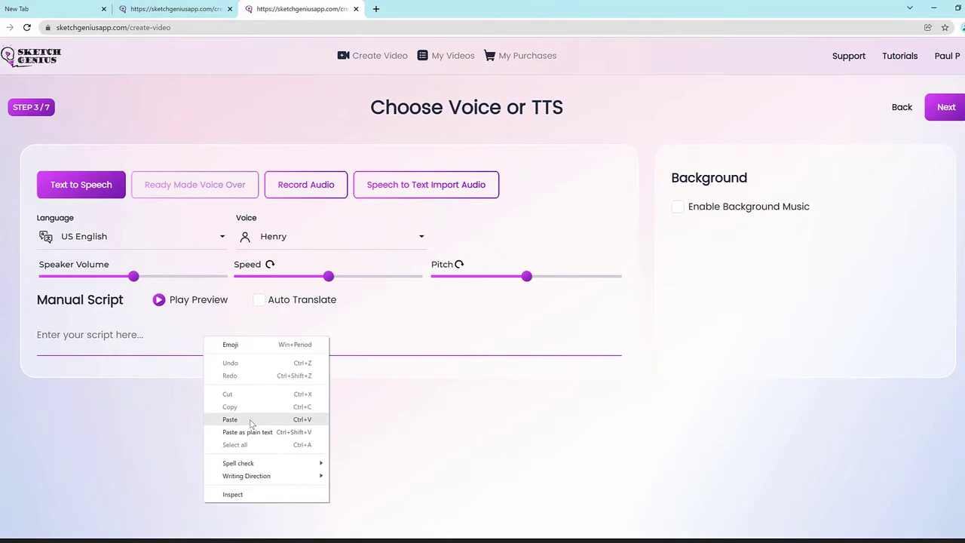
left_click(252, 359)
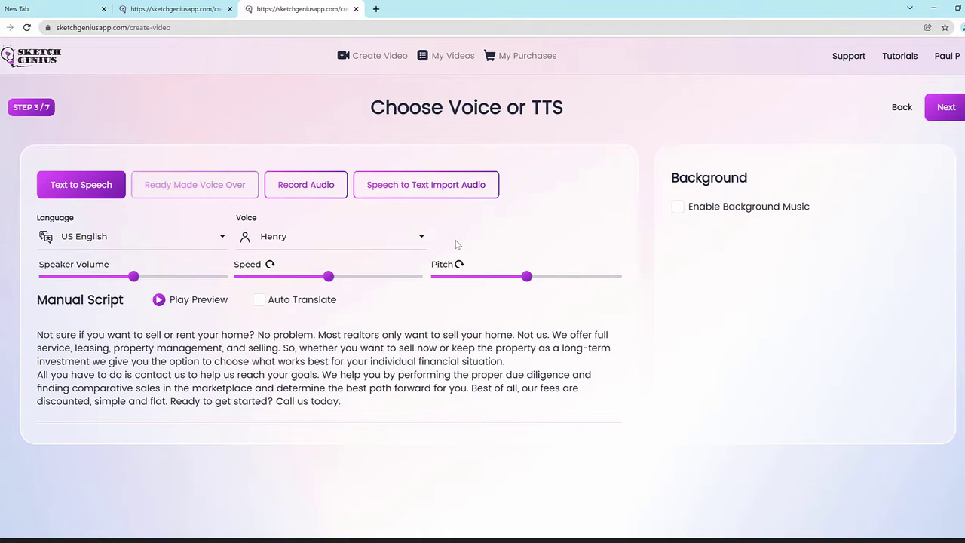
- Review the Record Audio and Speech to Text Import Audio options, including the languages for imported audio
left_click(315, 193)
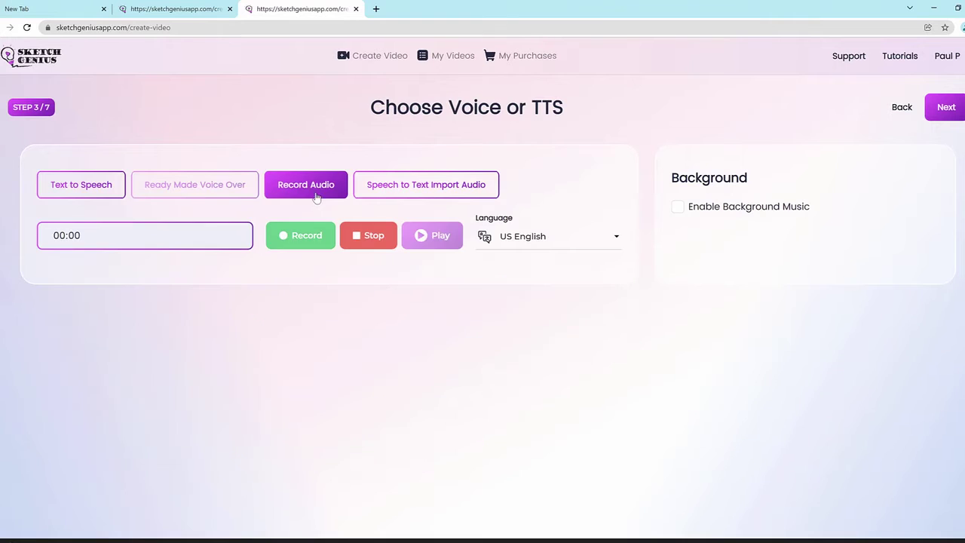
left_click(437, 193)
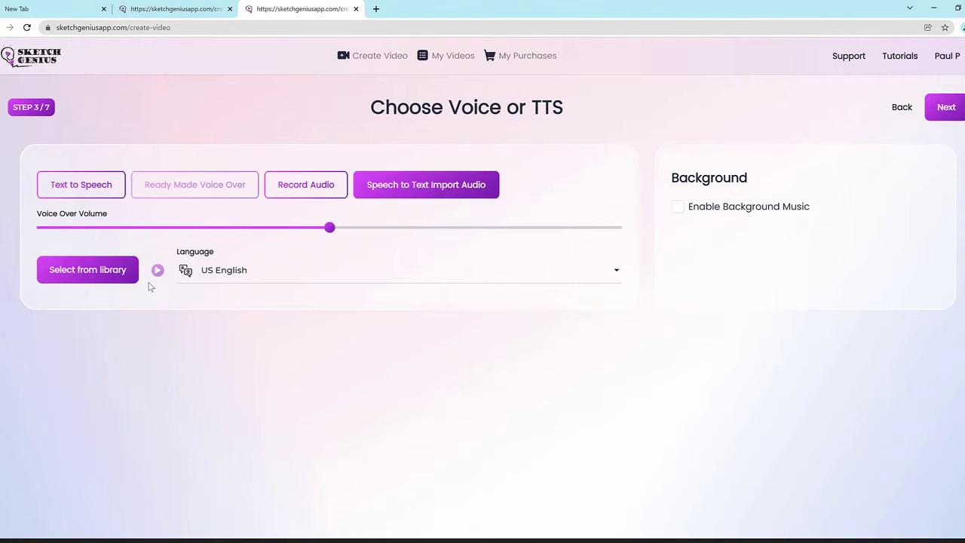
left_click(282, 274)
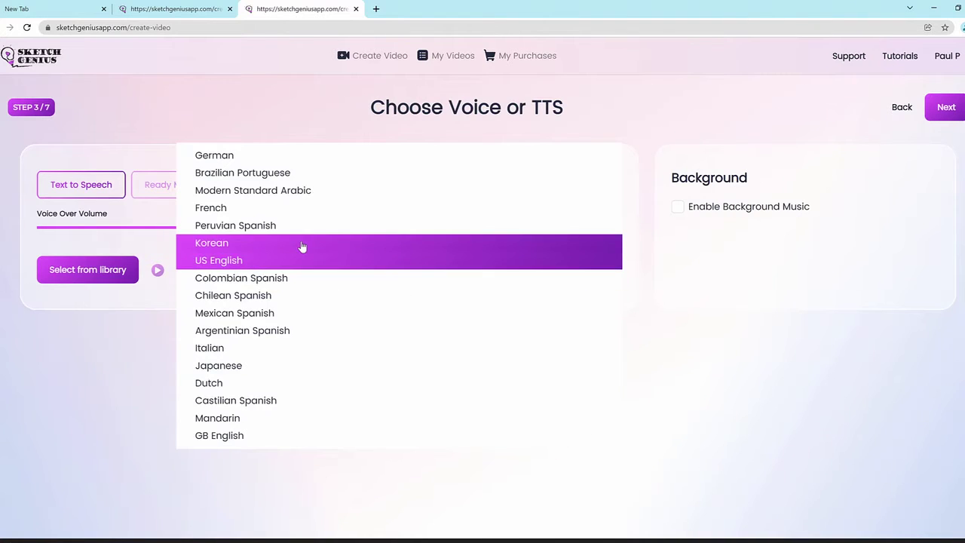
left_click(801, 324)
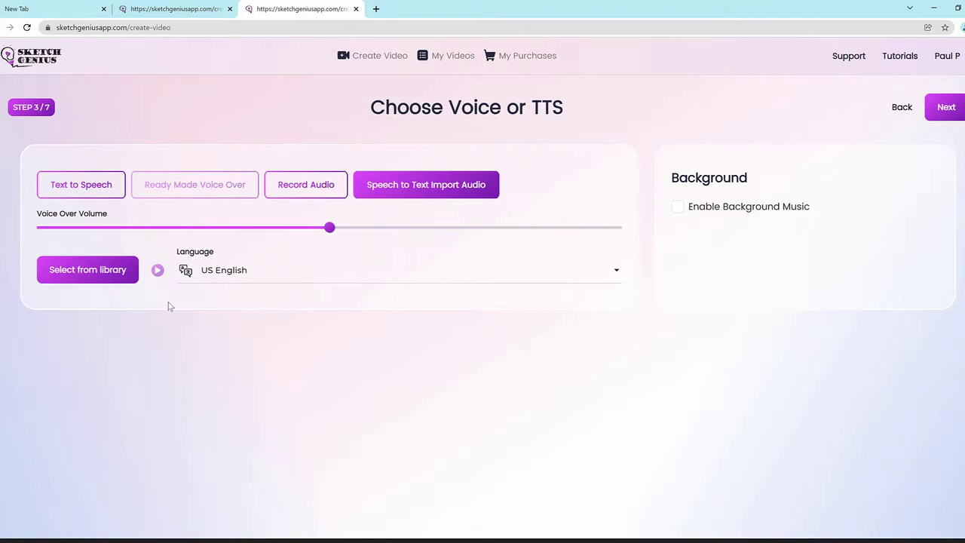
- Return to Text to Speech and enter the full script beginning "Not sure if you want to sell or rent your home?"
left_click(75, 190)
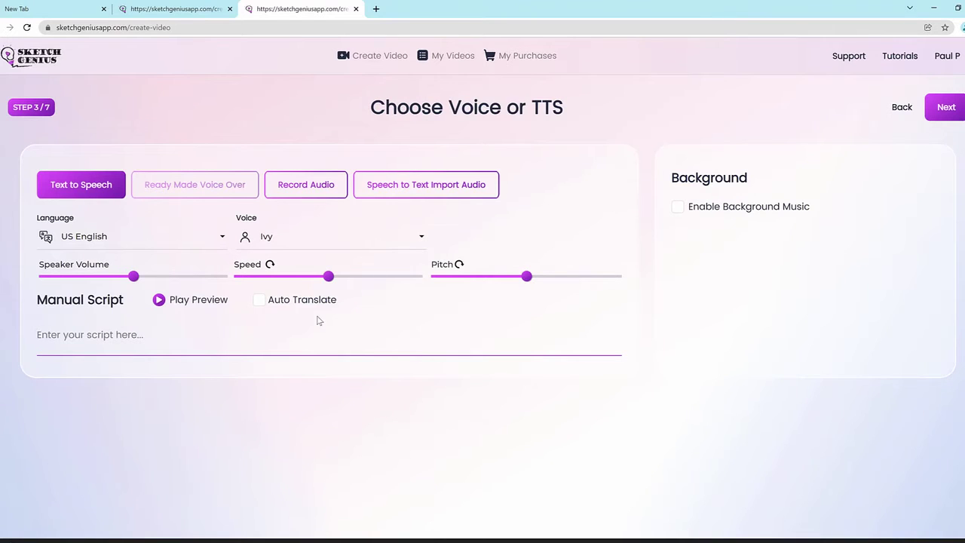
type("Not sure if you want to sell or rent your home? No problem. Most realtors only want to sell your home. Not us. We offer full service, leasing, property management, and selling. So, whether you want to sell now or keep the property as a long-term investment we give you the option to choose what works best for your individual financial situation. All you have to do is contact us to help us reach your goals. We help you by performing the proper due diligence and finding comparative sales in the marketplace and determine the best path forward for you. Best of all, our fees are discounted, simple and flat. Ready to get started? Call us today.")
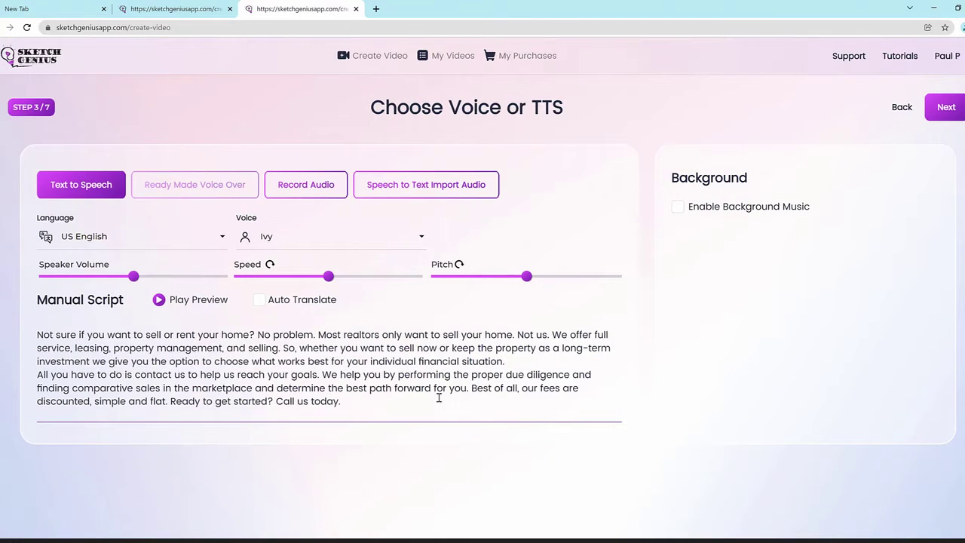
- Enable background music and play a preview of the Wave Synth track
left_click(679, 208)
scroll(806, 370, "down", 2)
scroll(805, 370, "down", 5)
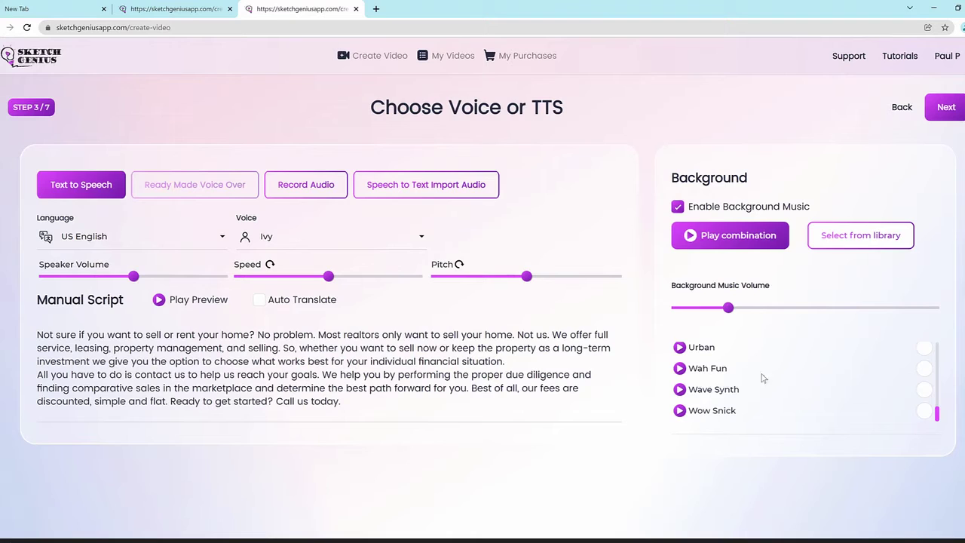
left_click(680, 390)
- Lower the background music volume to about one sixth of its range and continue to the text position stage
left_click_drag(728, 308, 716, 308)
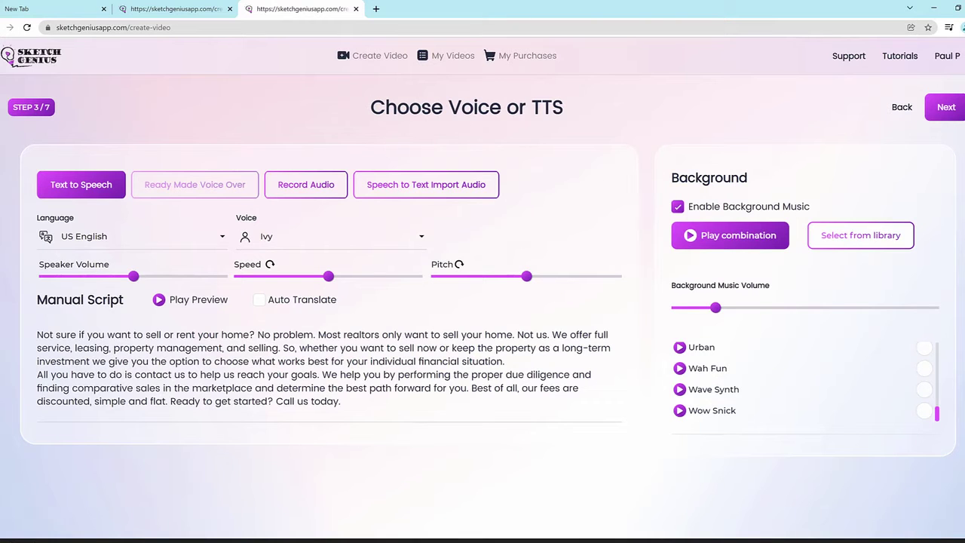
left_click(947, 121)
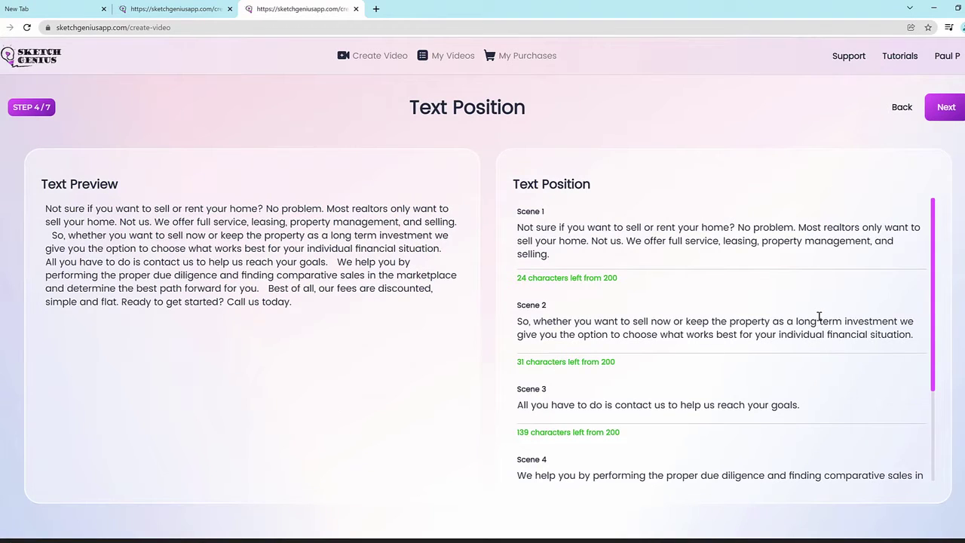
- Review how the script is split into scenes and delete "Not us." from the Scene 1 text
scroll(819, 316, "down", 3)
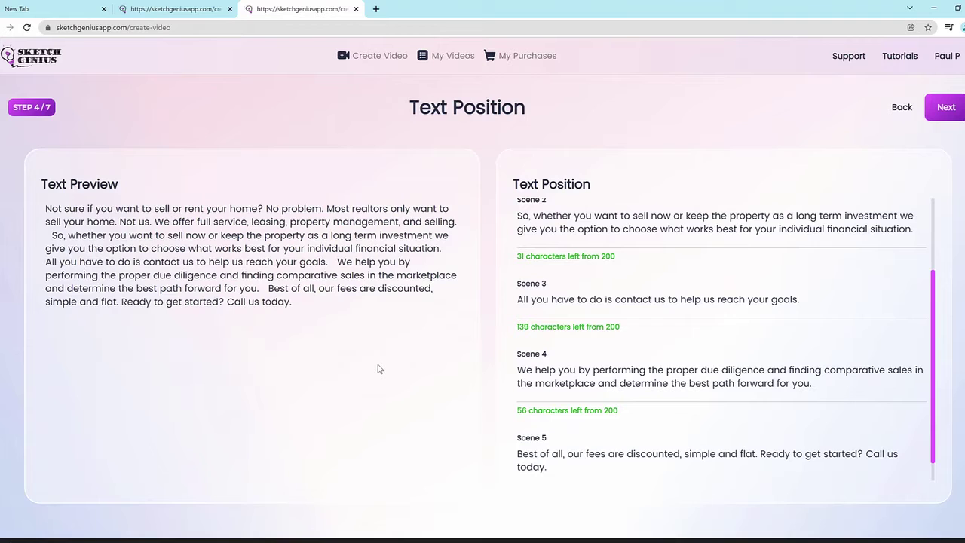
scroll(586, 326, "up", 3)
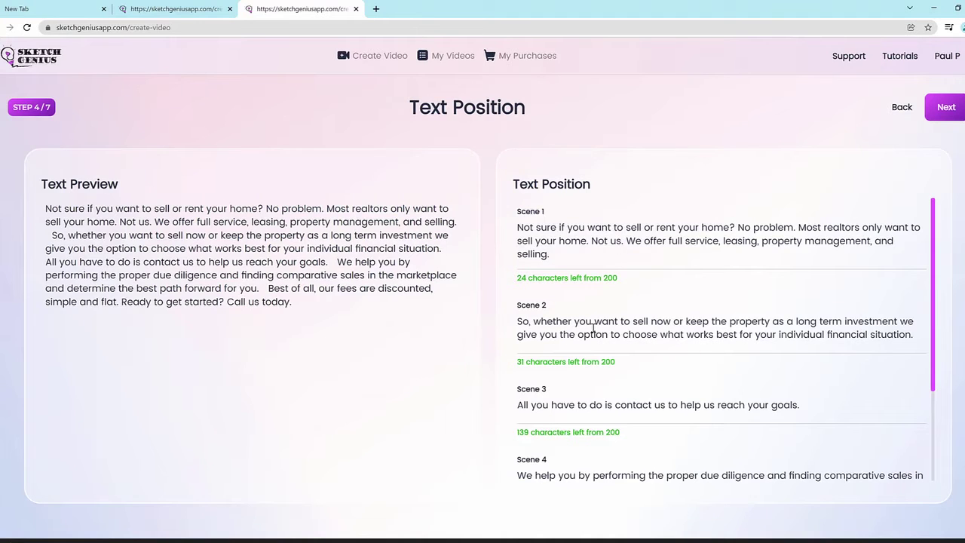
left_click(571, 257)
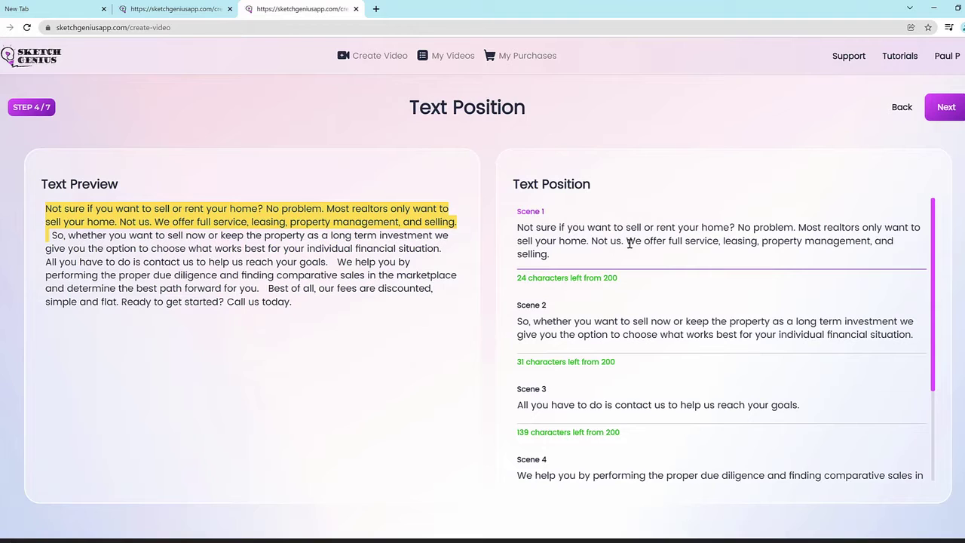
left_click_drag(627, 243, 591, 243)
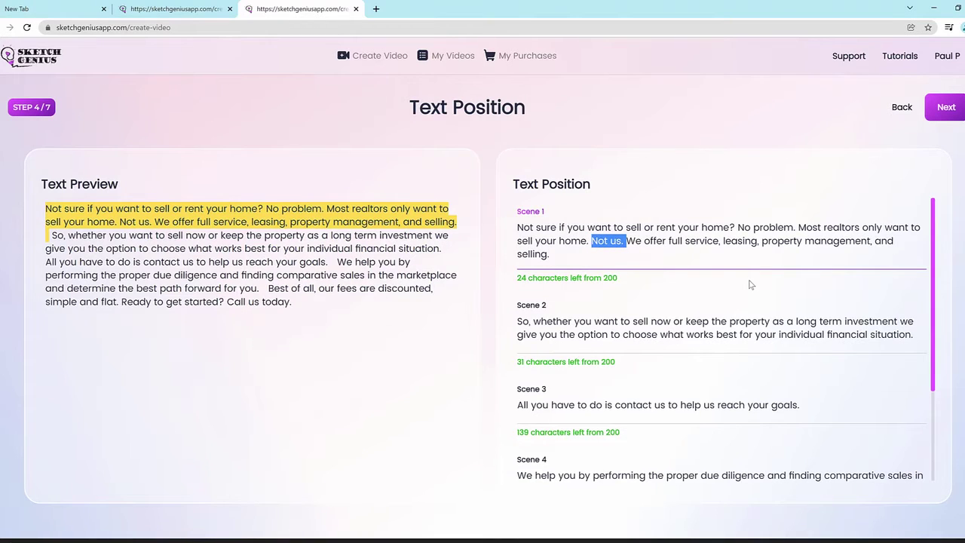
key("BackSpace")
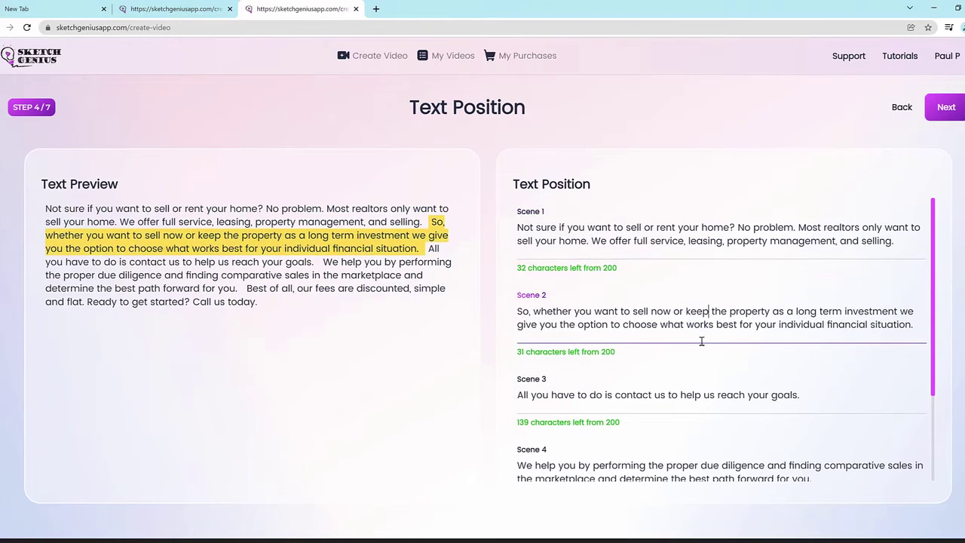
- Check the text of Scenes 2 to 5 against the script preview and continue to the video settings stage
scroll(754, 378, "down", 2)
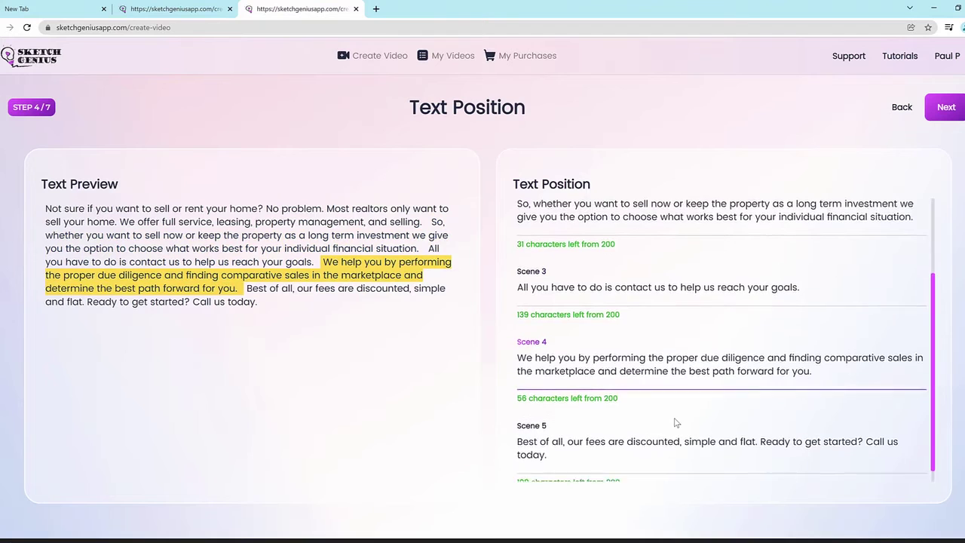
scroll(690, 418, "down", 1)
left_click(715, 427)
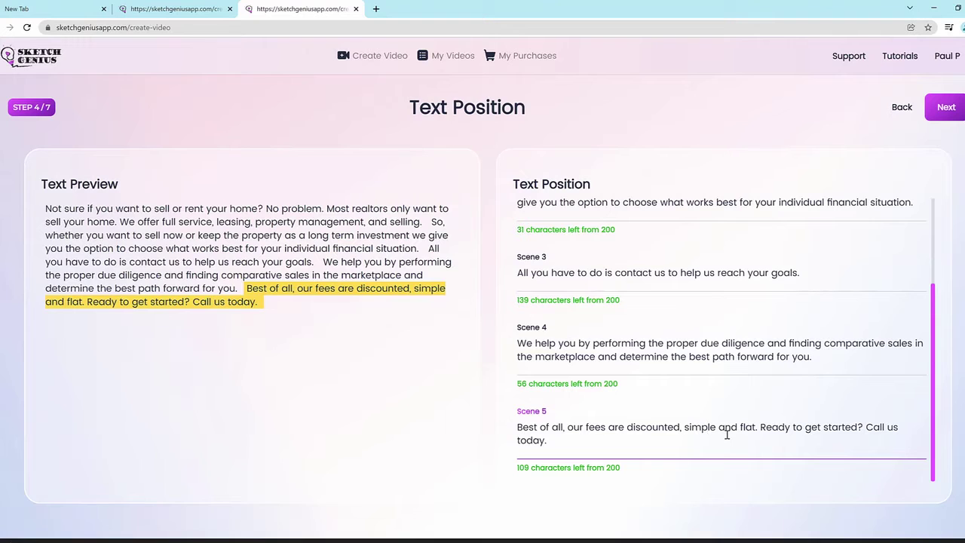
left_click(664, 345)
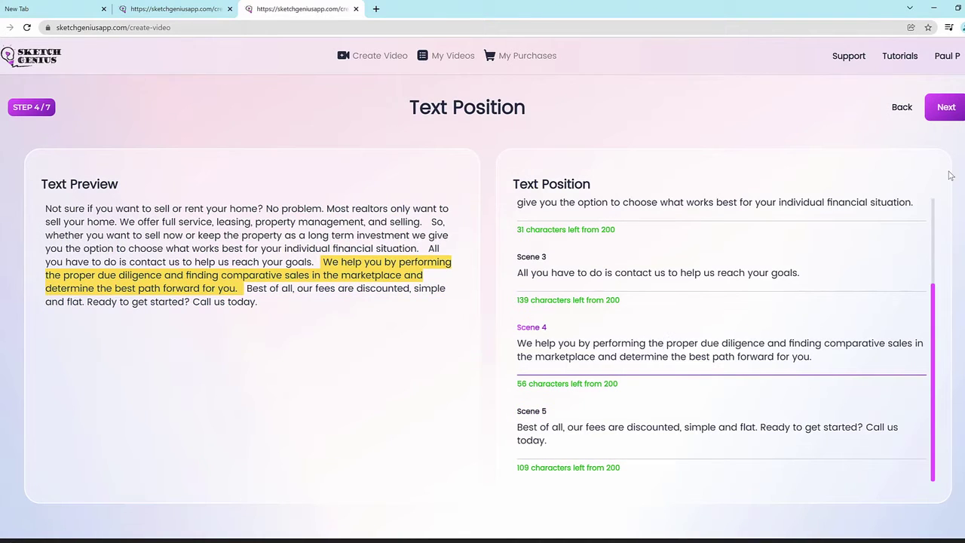
left_click(948, 107)
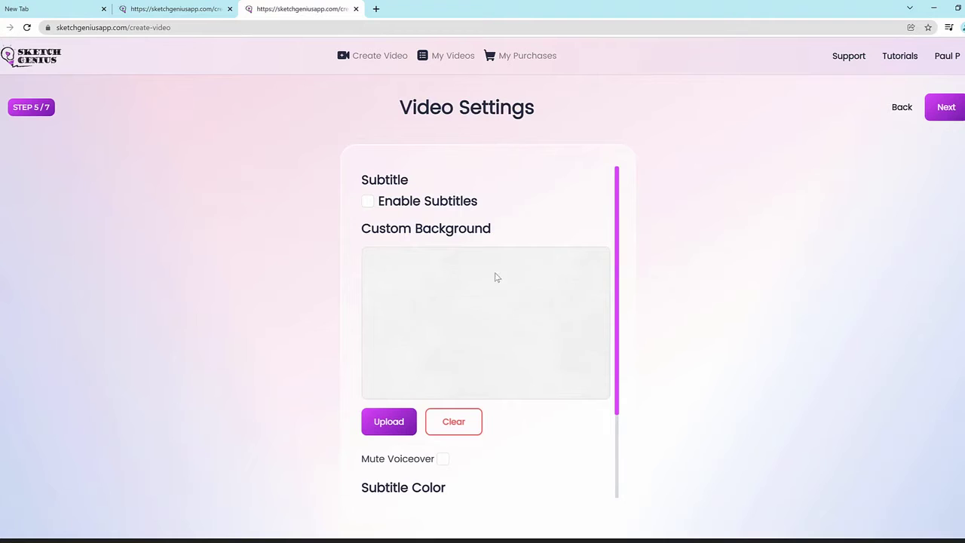
- Enable subtitles and review the subtitle color and subtitle box color options
left_click(369, 200)
scroll(476, 406, "down", 2)
left_click_drag(398, 444, 478, 445)
left_click(487, 440)
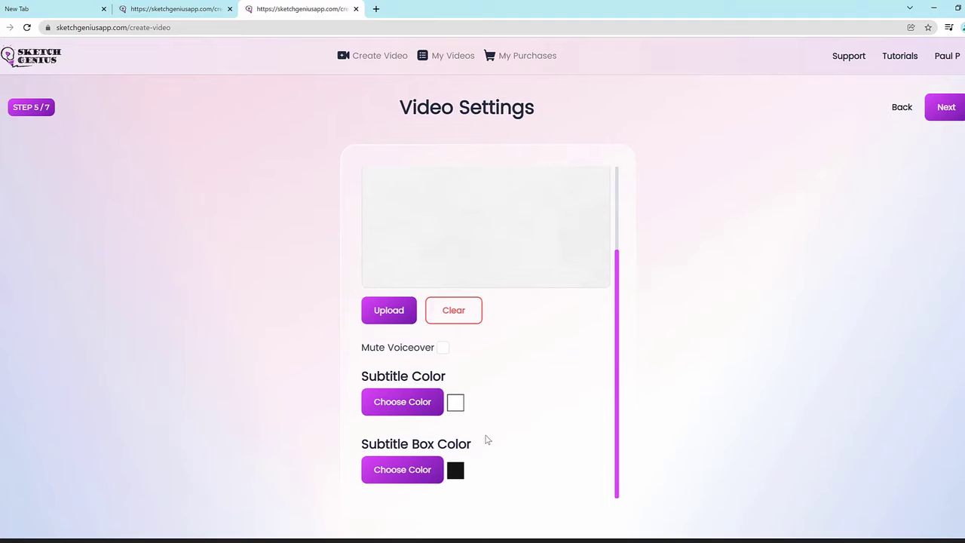
- Review the Mute Voiceover and Custom Background options and continue to the Create Your Video stage
scroll(379, 405, "up", 1)
left_click_drag(386, 405, 483, 405)
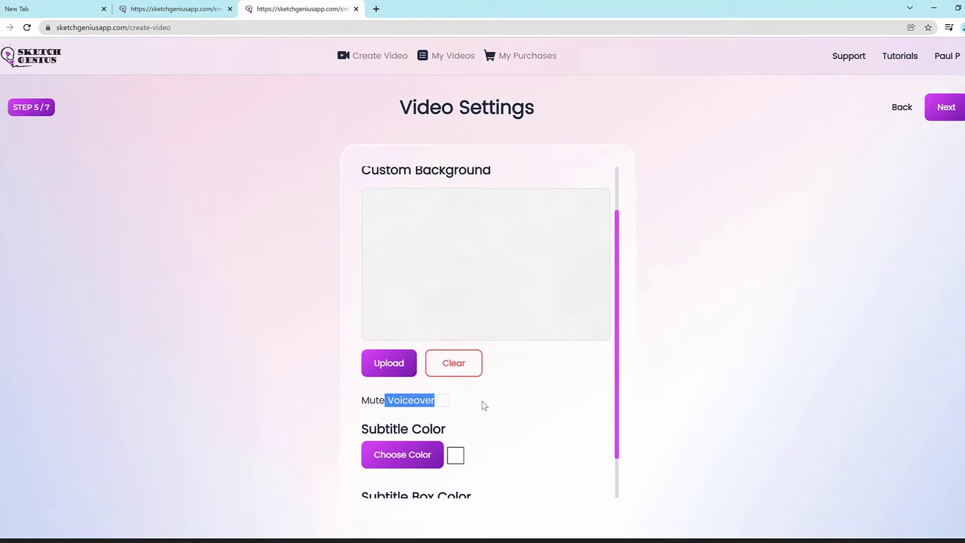
left_click(489, 406)
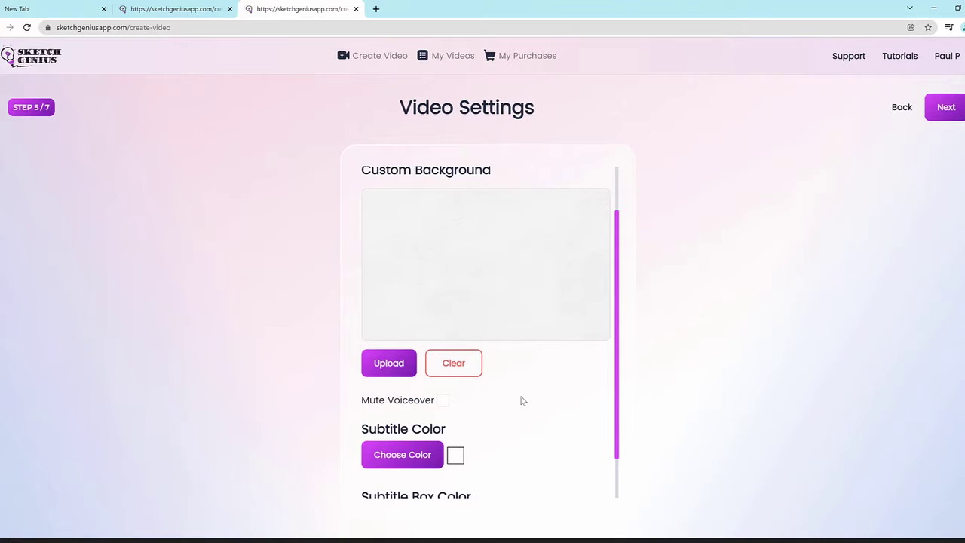
scroll(538, 342, "up", 2)
left_click_drag(363, 234, 543, 220)
left_click(543, 223)
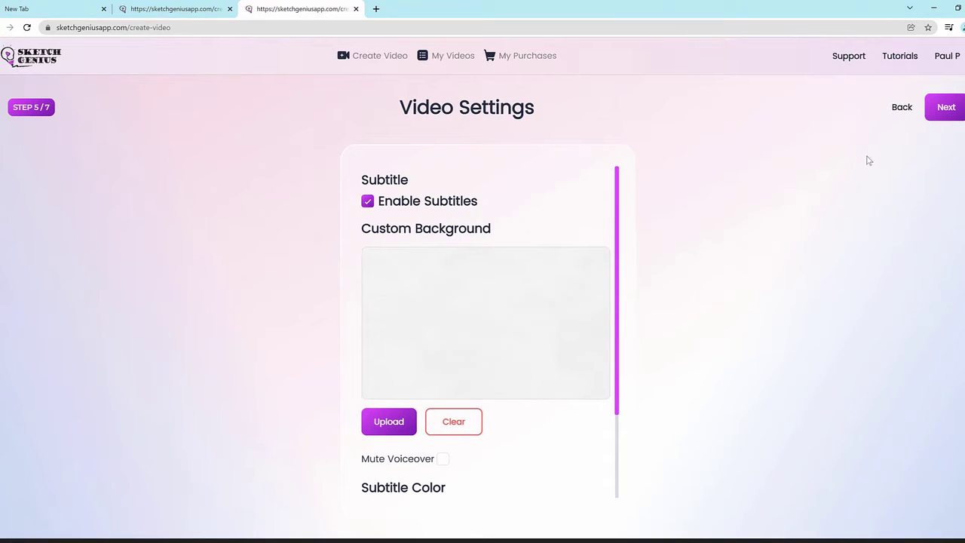
left_click(946, 108)
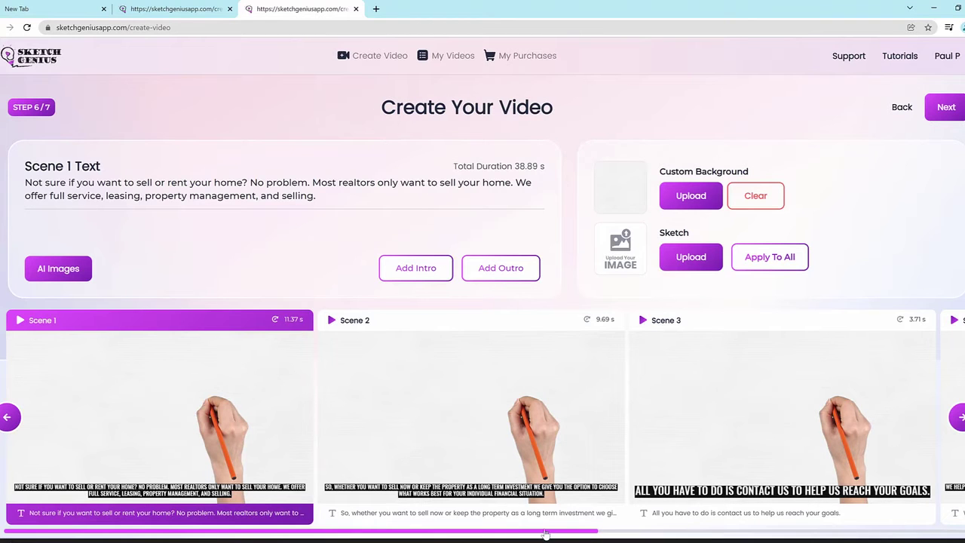
- Find the white house with a front porch and dark door among Scene 1's AI images, remove its background and use it as the sketch
left_click(875, 537)
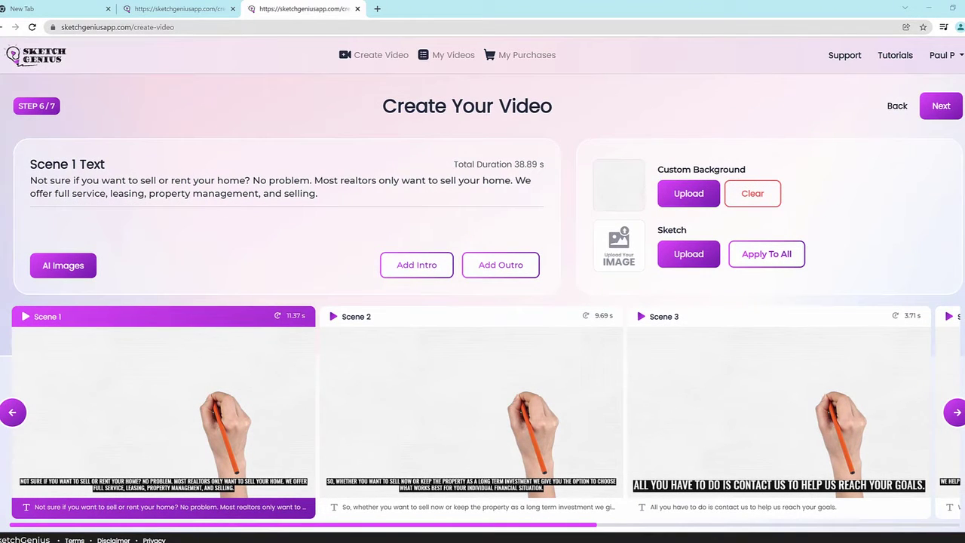
mouse_move(38, 242)
left_mouse_down()
mouse_move(117, 247)
mouse_move(45, 256)
left_mouse_up()
left_click(82, 273)
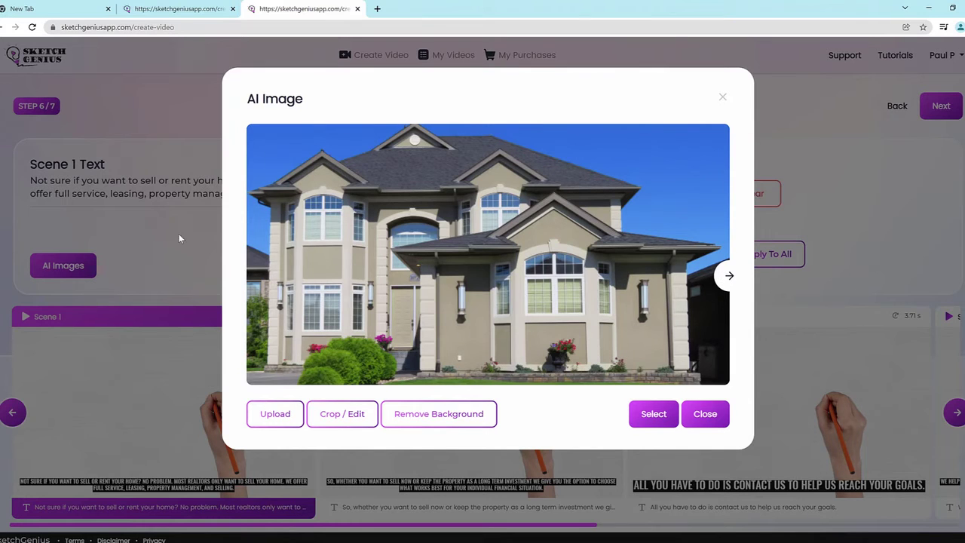
left_click(729, 278)
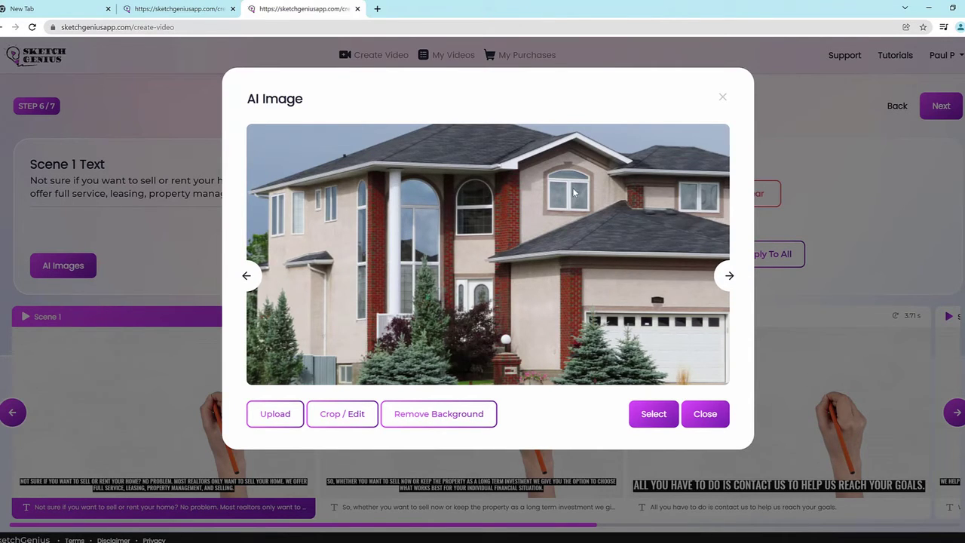
left_click(725, 275)
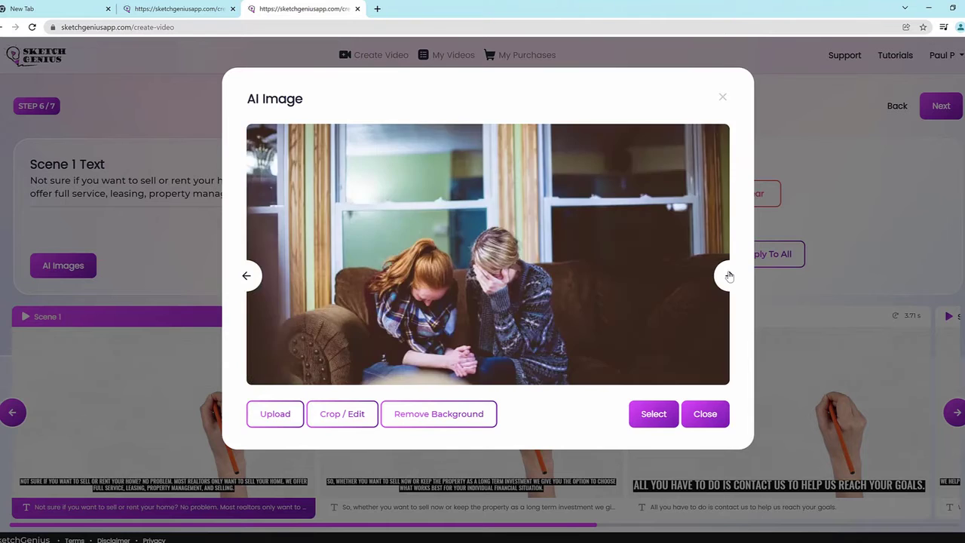
left_click(725, 275)
left_click(729, 276)
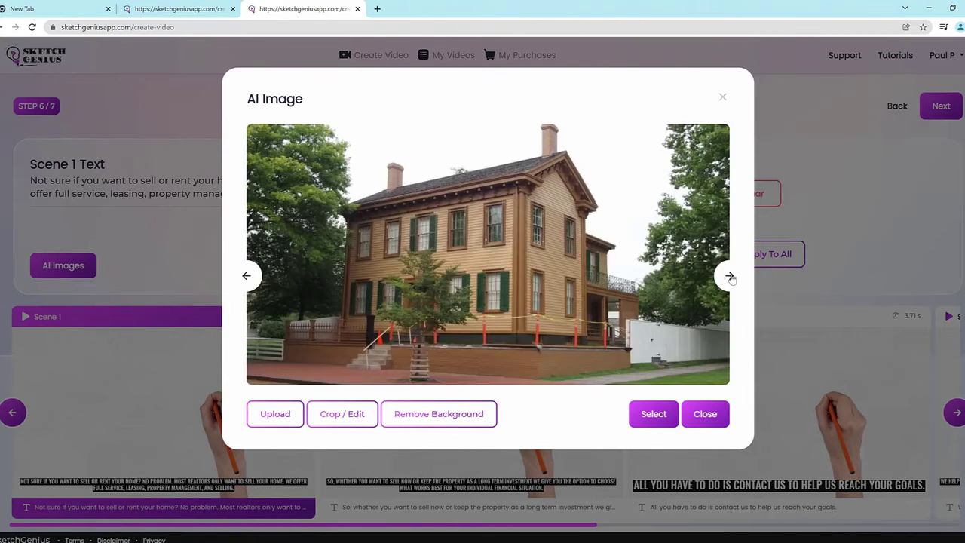
left_click(730, 277)
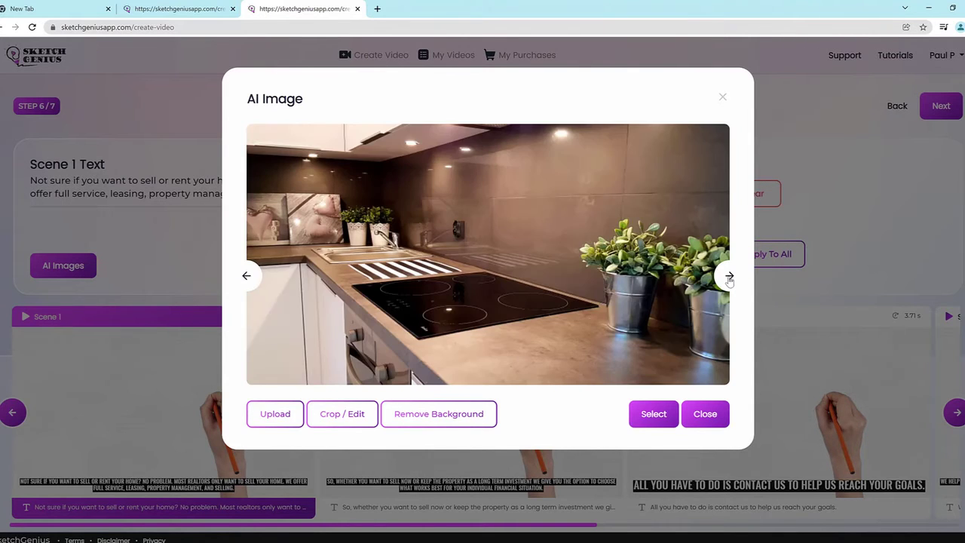
left_click(730, 278)
left_click(730, 277)
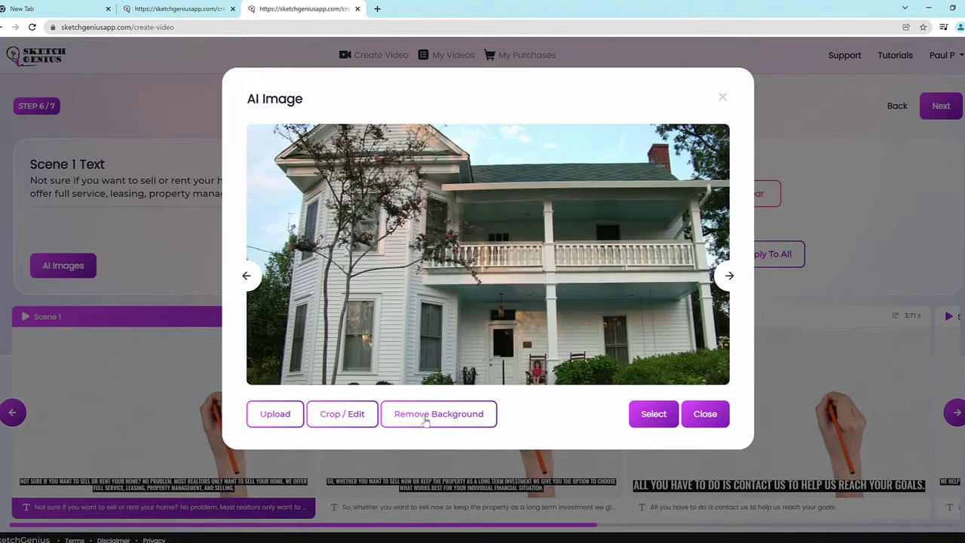
left_click(730, 278)
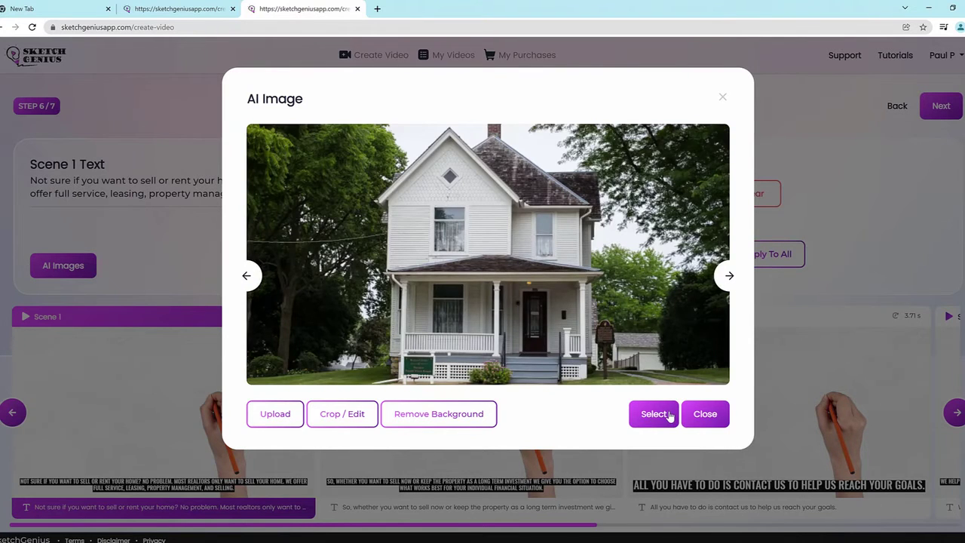
left_click(476, 418)
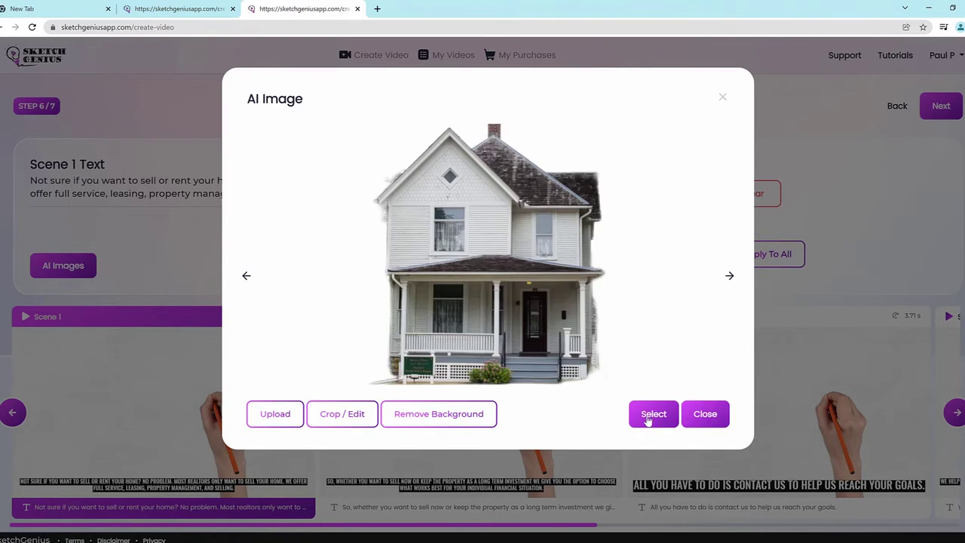
left_click(647, 419)
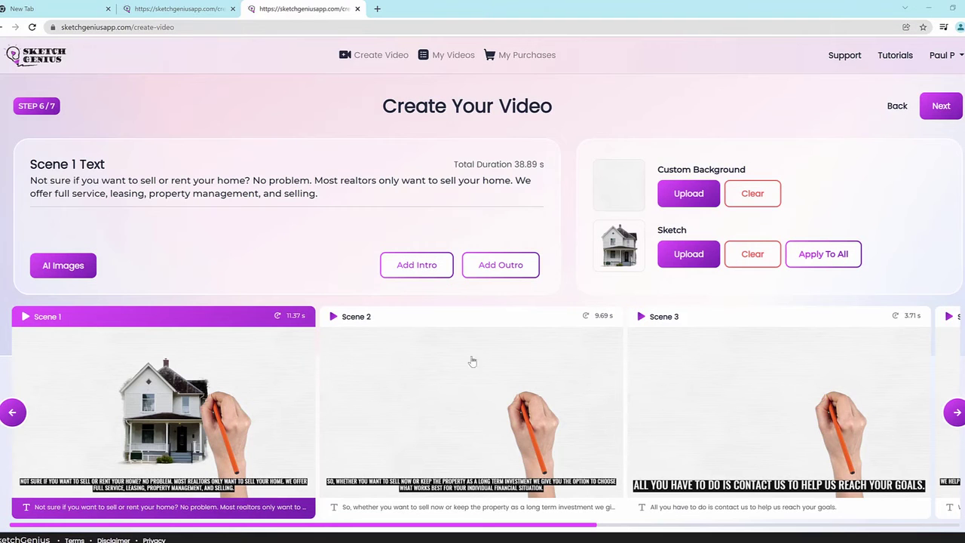
- Use the AI image of a calculator and pen on financial papers as the sketch for Scene 2
left_click(502, 406)
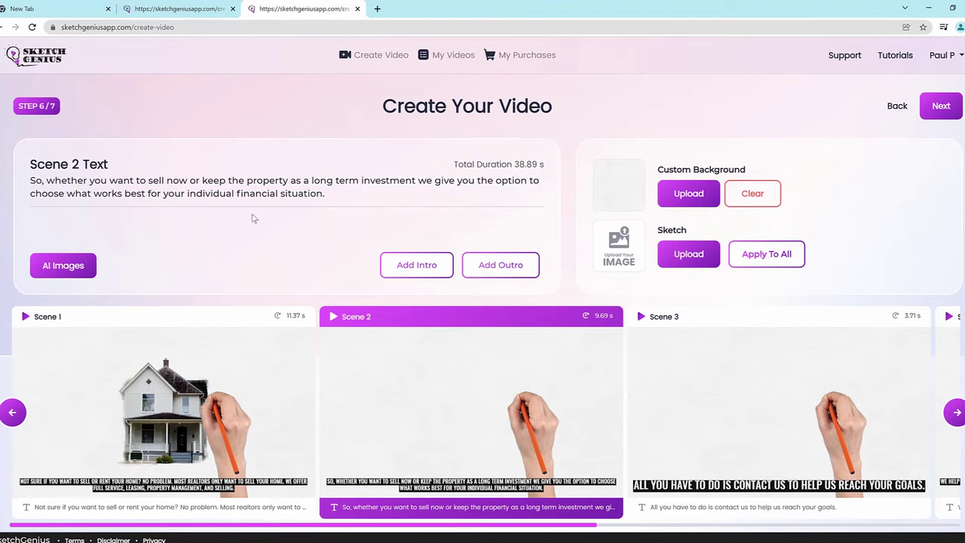
left_click(88, 270)
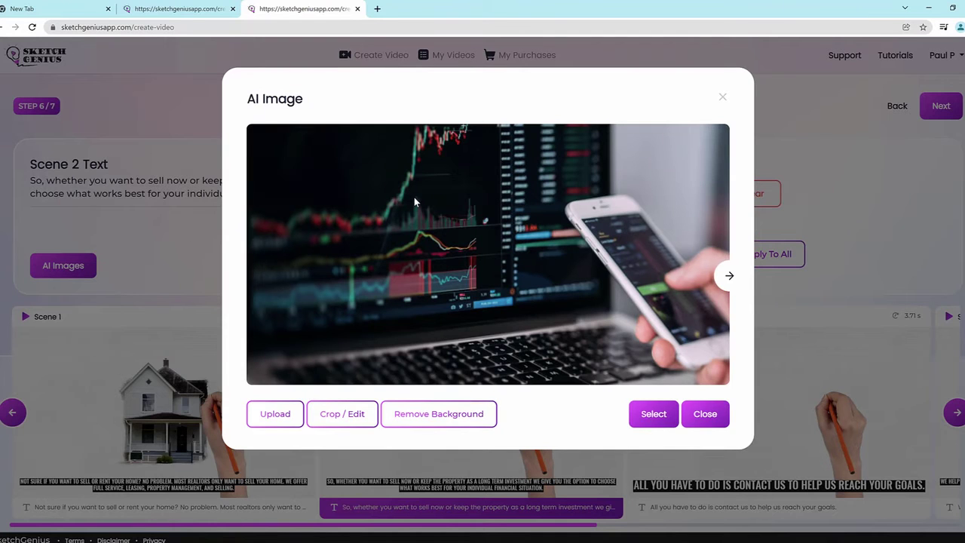
left_click(728, 276)
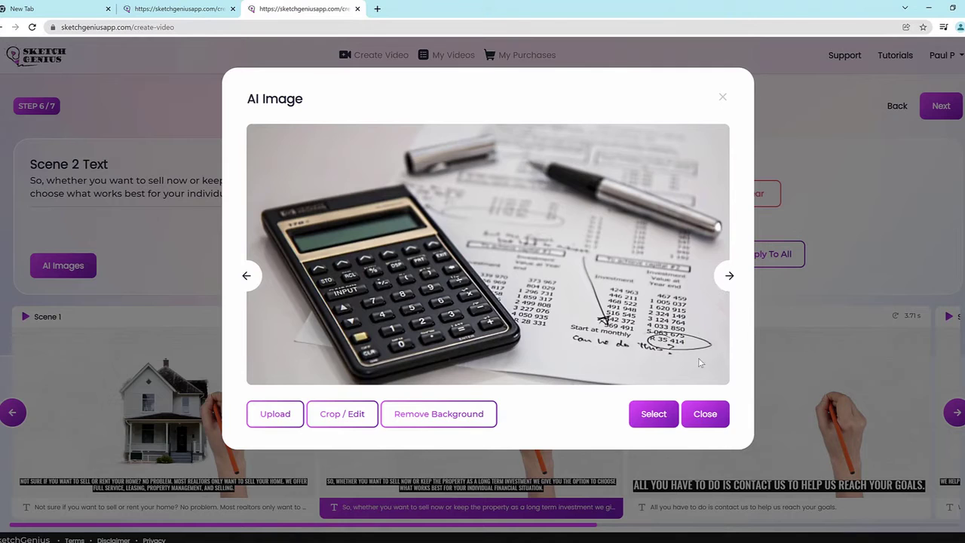
left_click(666, 416)
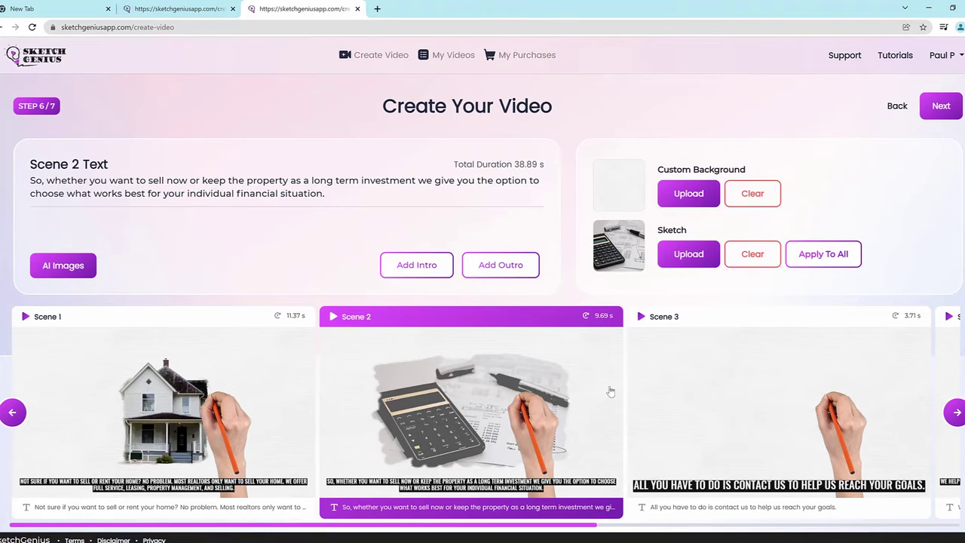
- Search Pexels for "contact us" and use the photo of the smiling woman in a white blazer on the phone as Scene 3's sketch
left_click(955, 412)
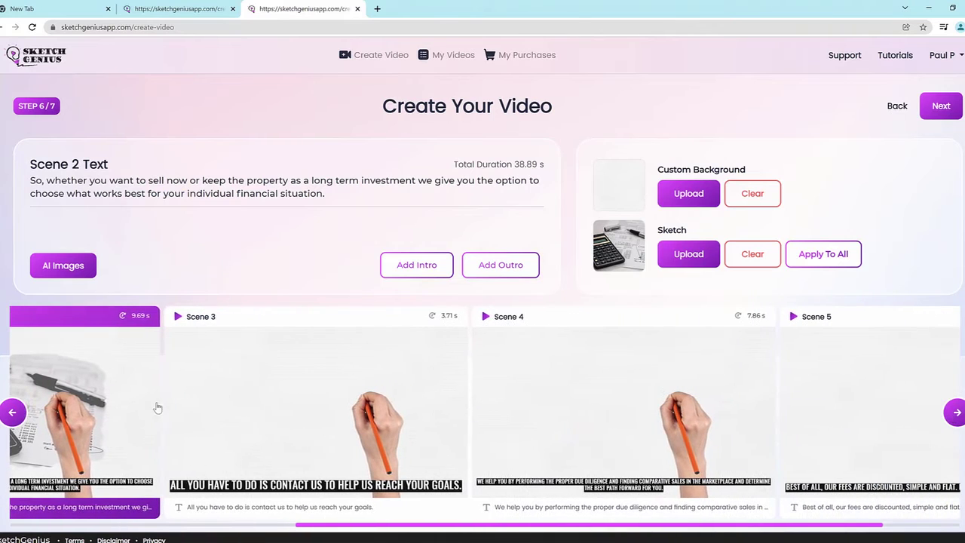
left_click(210, 393)
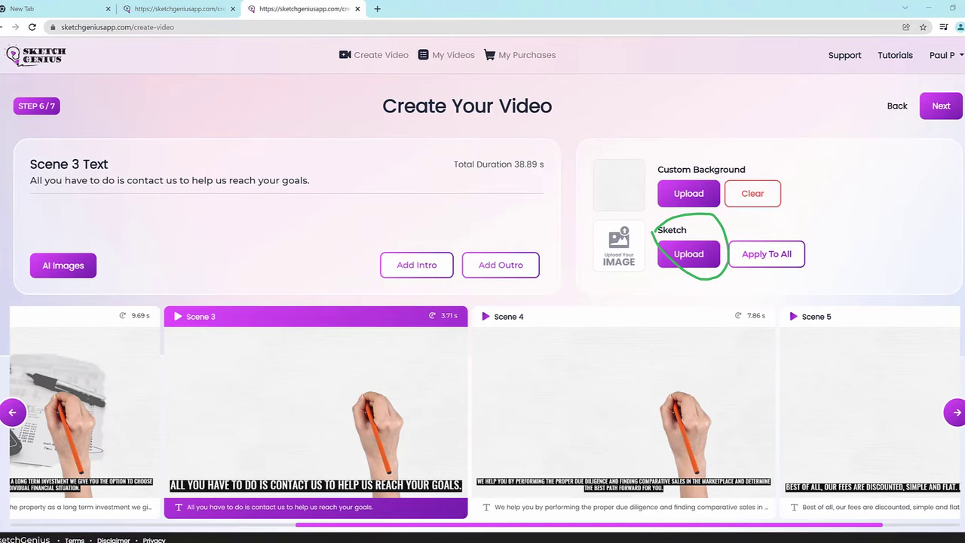
left_click(687, 255)
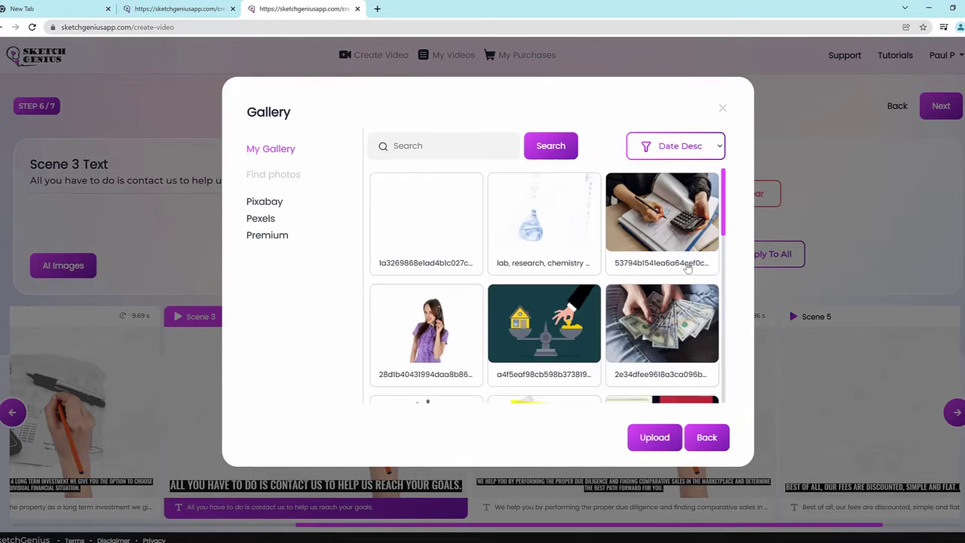
left_click(300, 220)
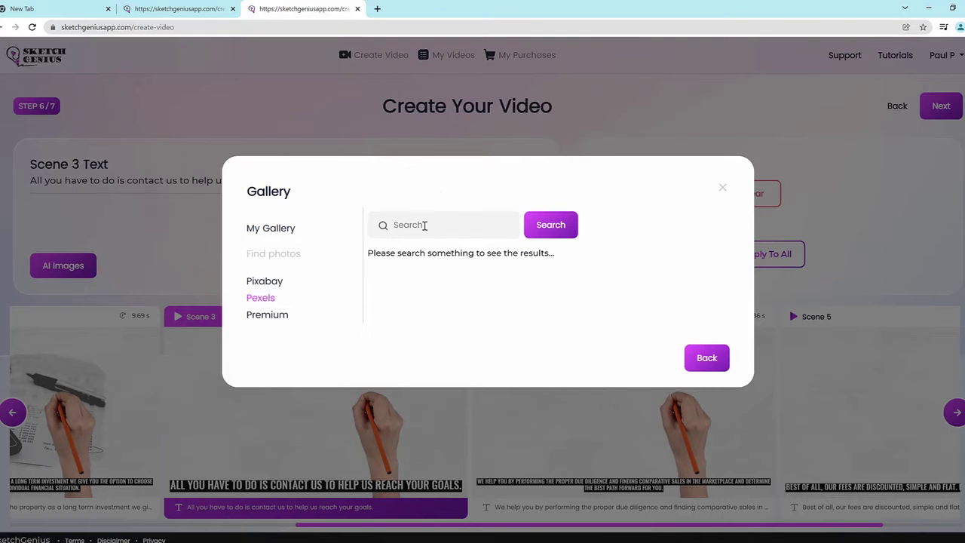
type("contact us")
key("Return")
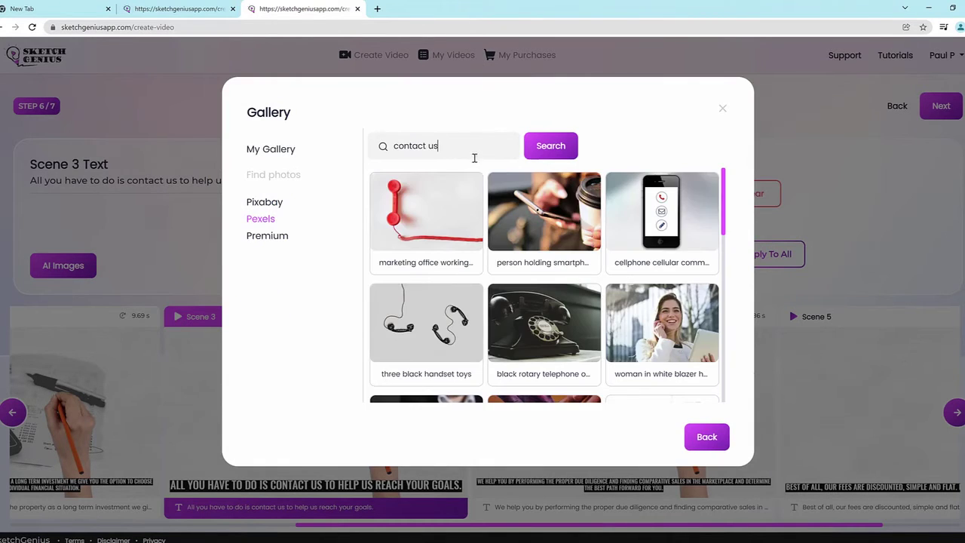
triple_click(473, 145)
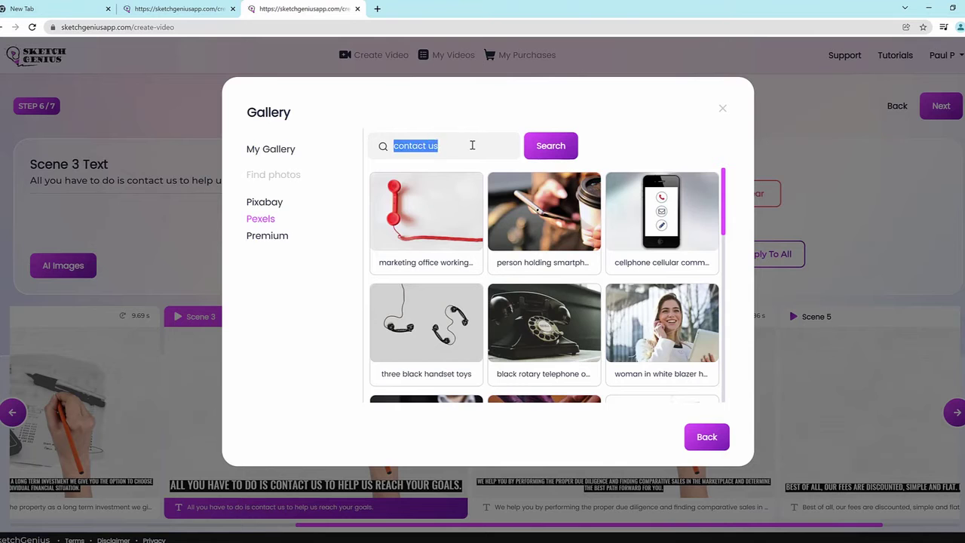
left_click(661, 323)
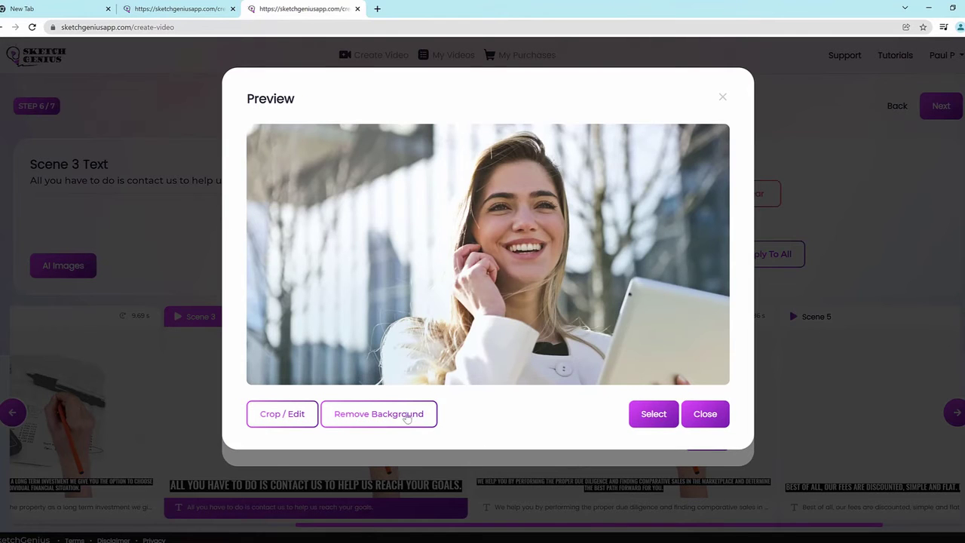
left_click(653, 414)
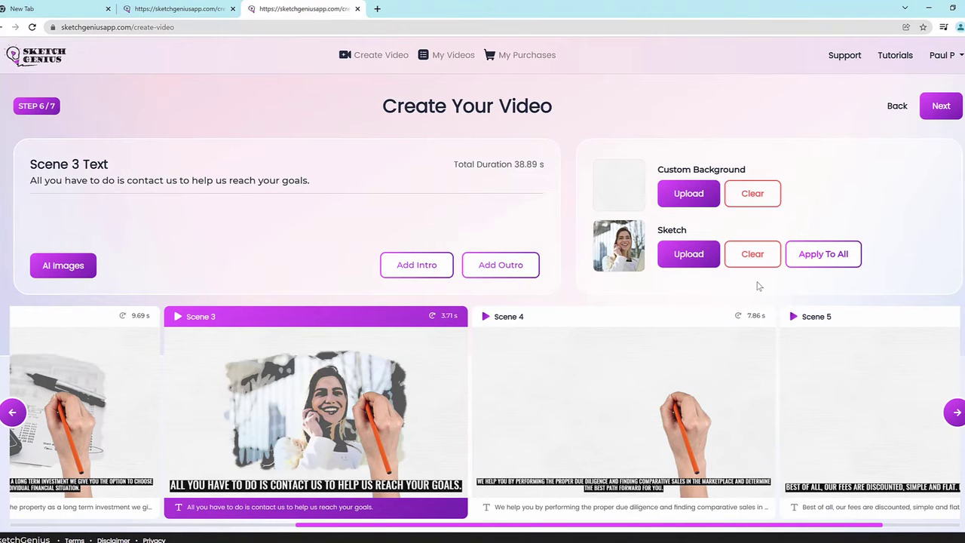
- Use the AI image with the red "Special Deal" sign and two walking shoppers as the sketch for Scene 4
left_click_drag(565, 530, 618, 531)
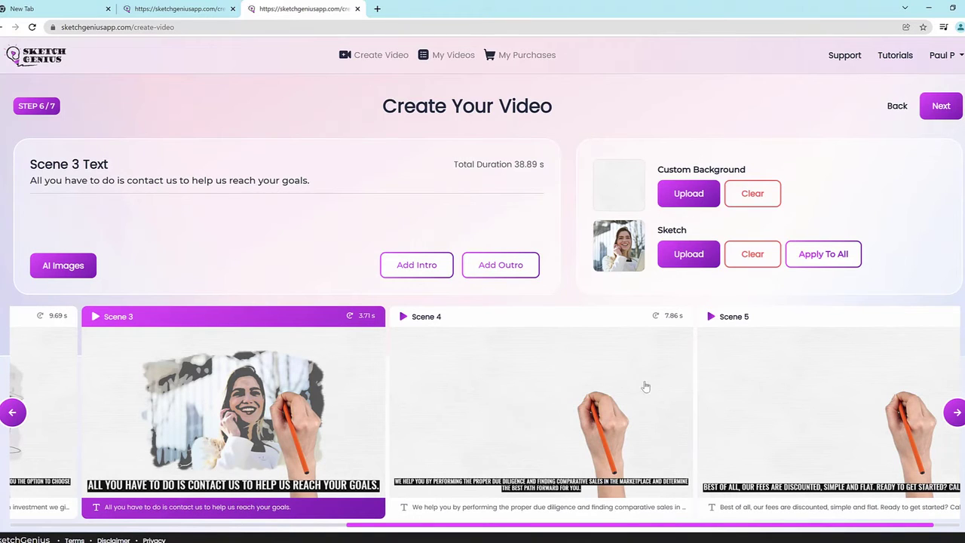
left_click(605, 396)
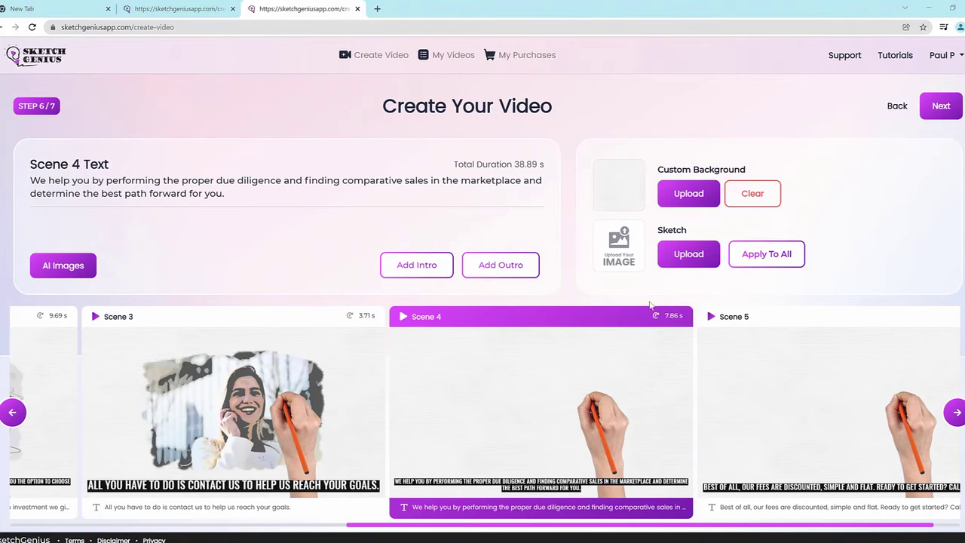
left_click(76, 267)
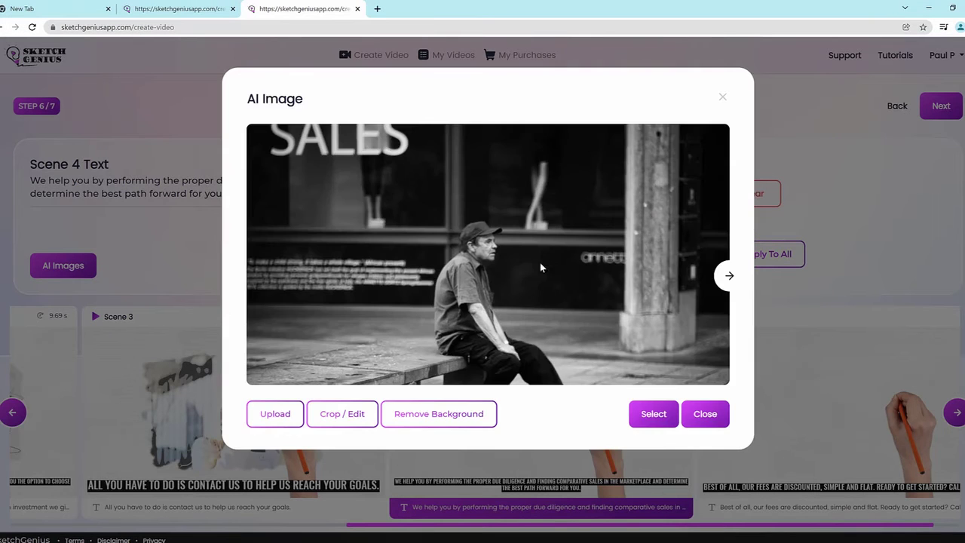
left_click(731, 279)
left_click(730, 277)
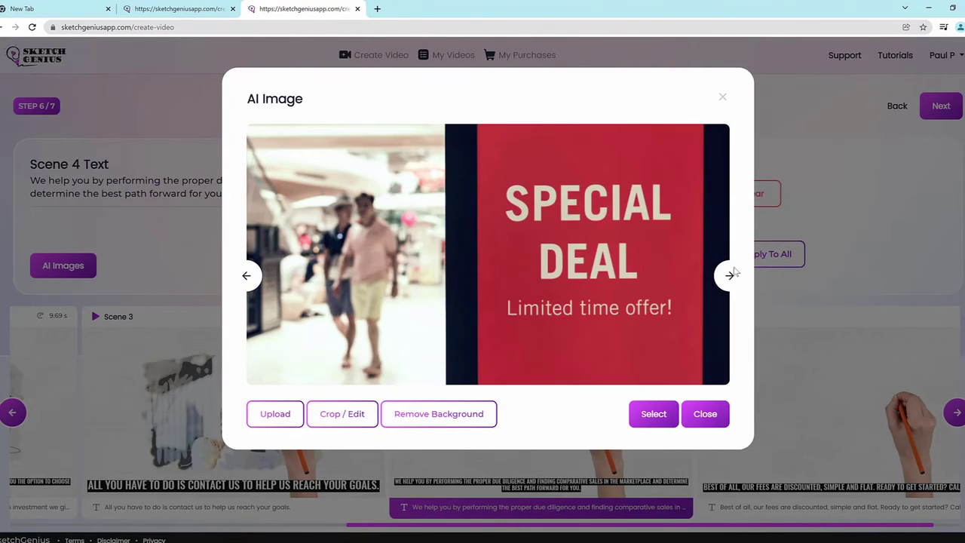
left_click(663, 421)
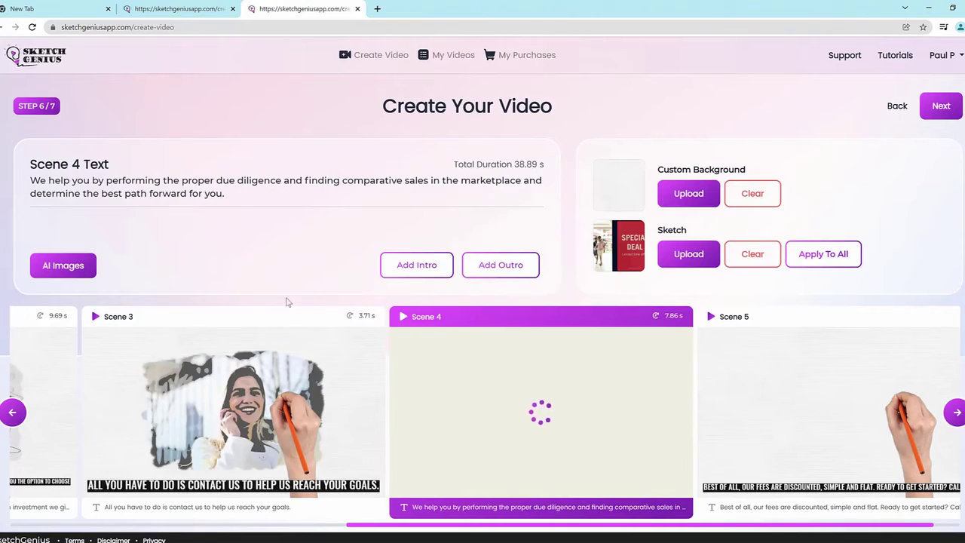
- Use the gallery image of the woman in a purple shirt talking on the phone as the sketch for Scene 5
scroll(637, 532, "right", 1)
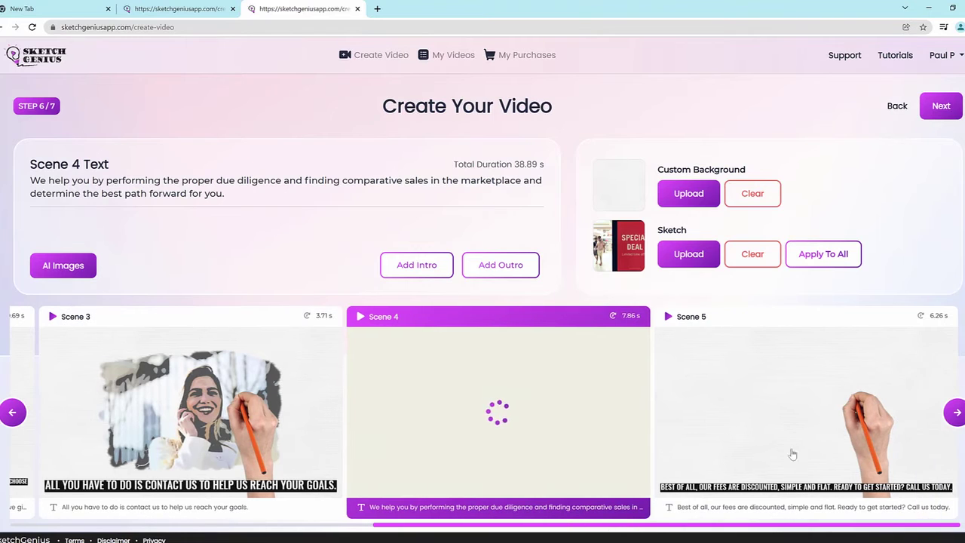
left_click(806, 429)
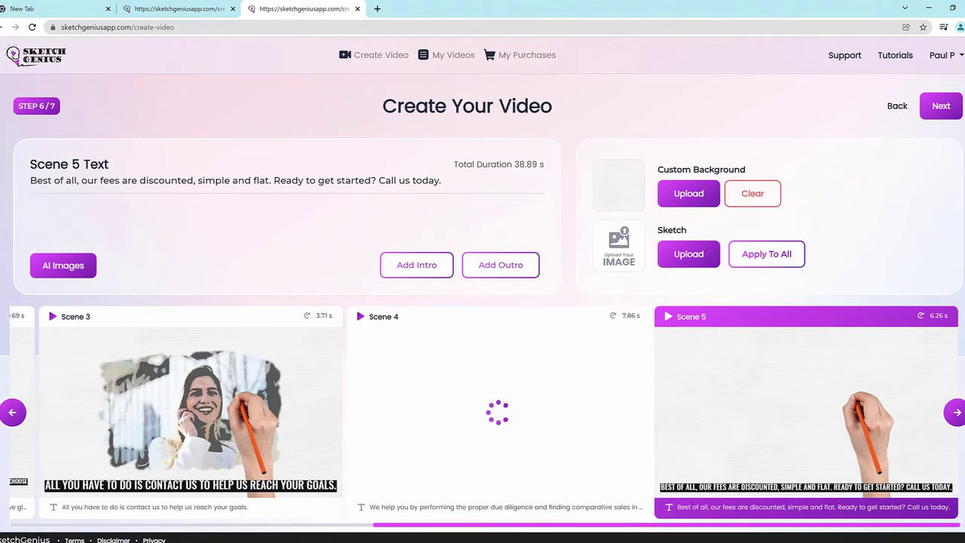
left_click(689, 254)
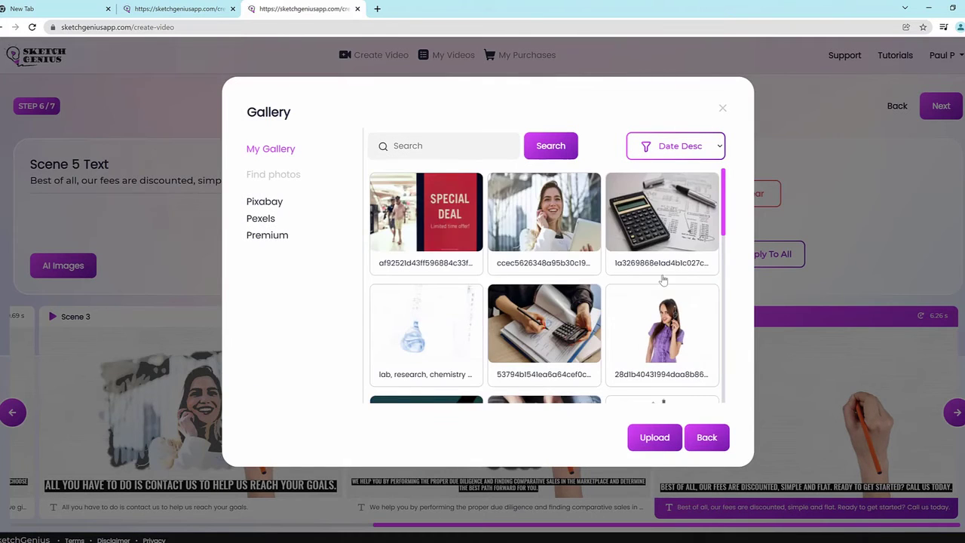
scroll(663, 278, "down", 2)
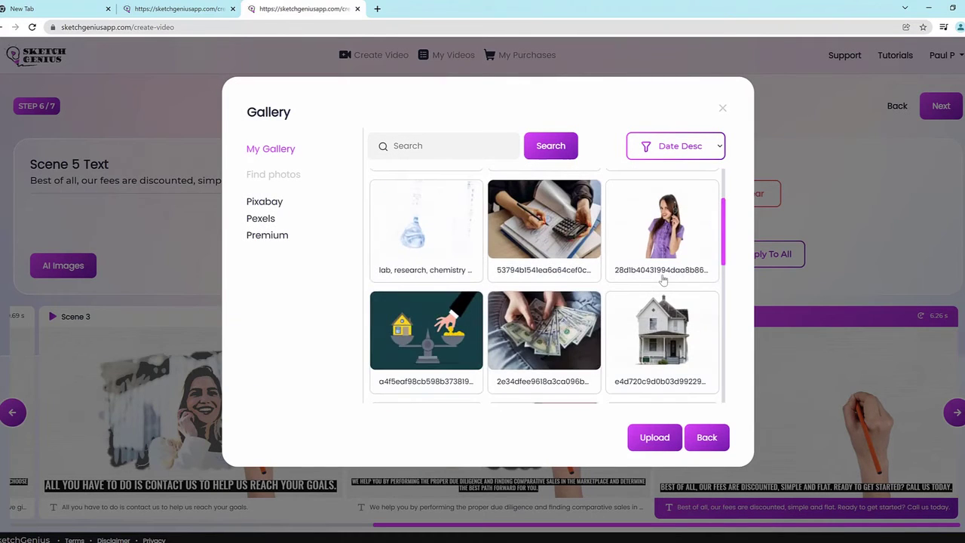
left_click(674, 224)
left_click(654, 419)
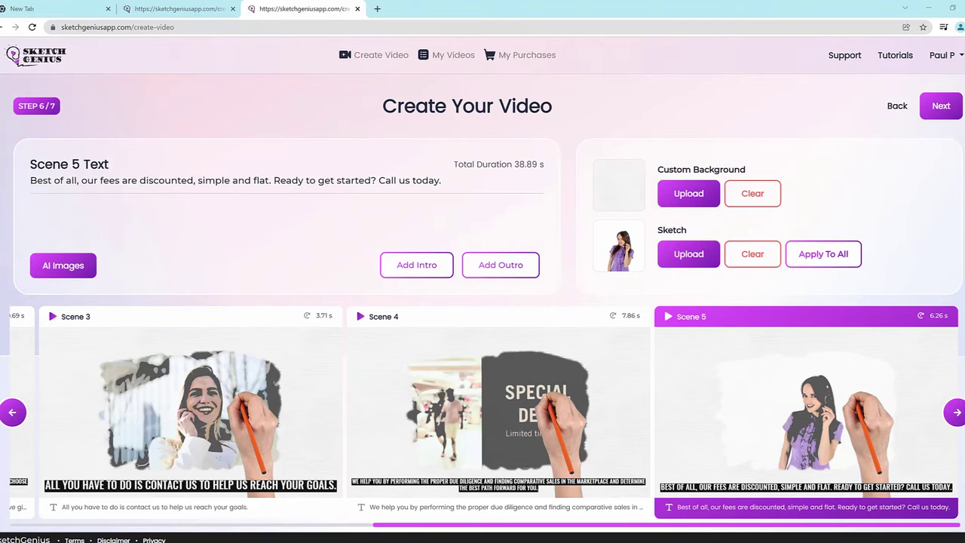
- Review the text and sketch image options for adding an intro and an outro, without saving either
left_click(411, 273)
left_click(324, 218)
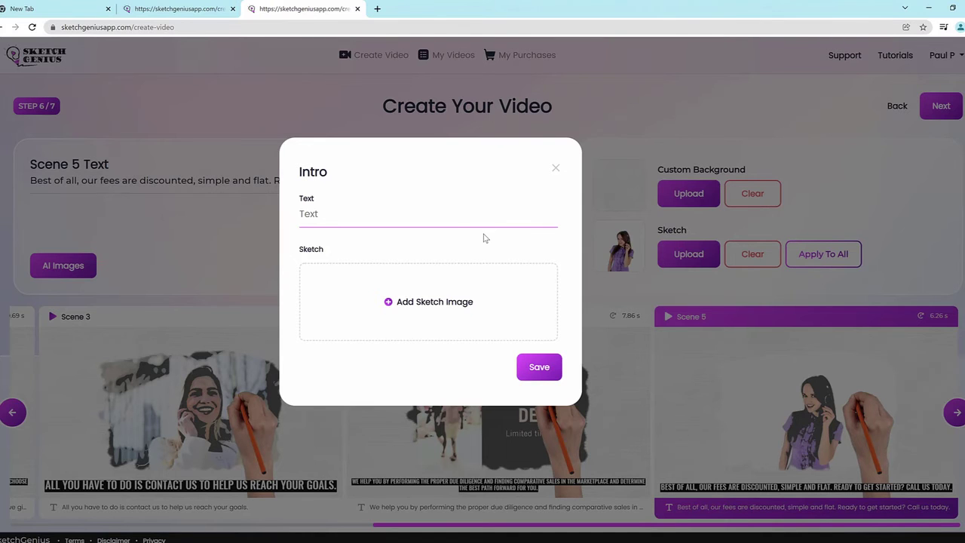
left_click(556, 168)
left_click(520, 265)
left_click(344, 187)
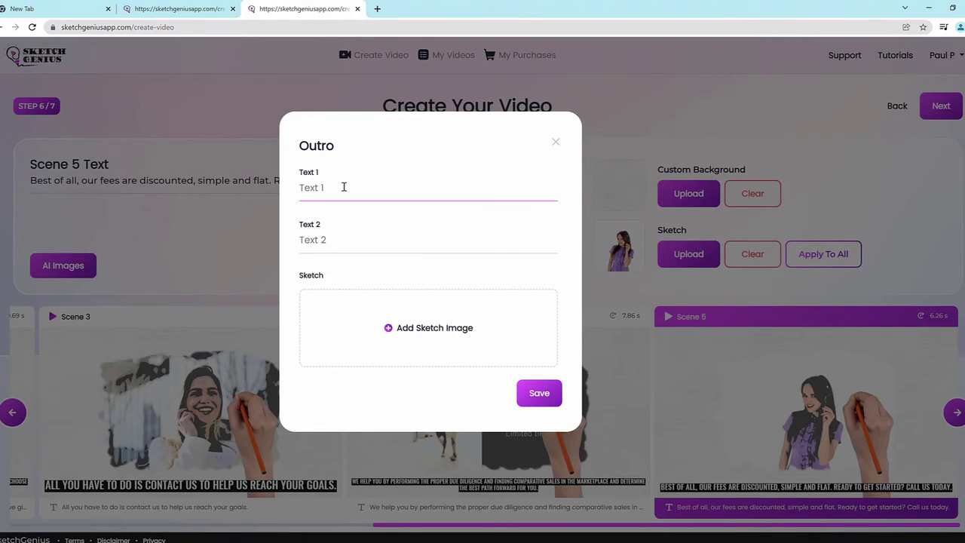
left_click(387, 327)
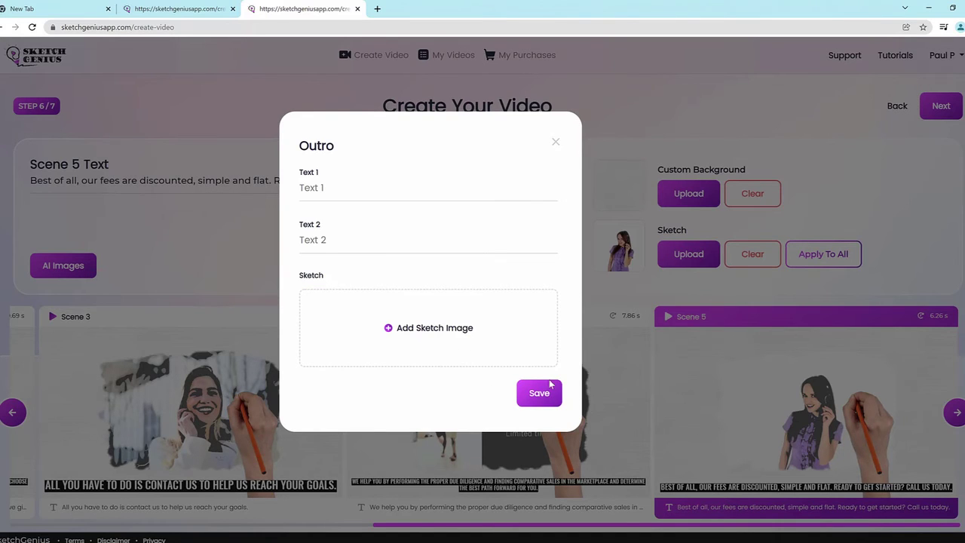
left_click(556, 142)
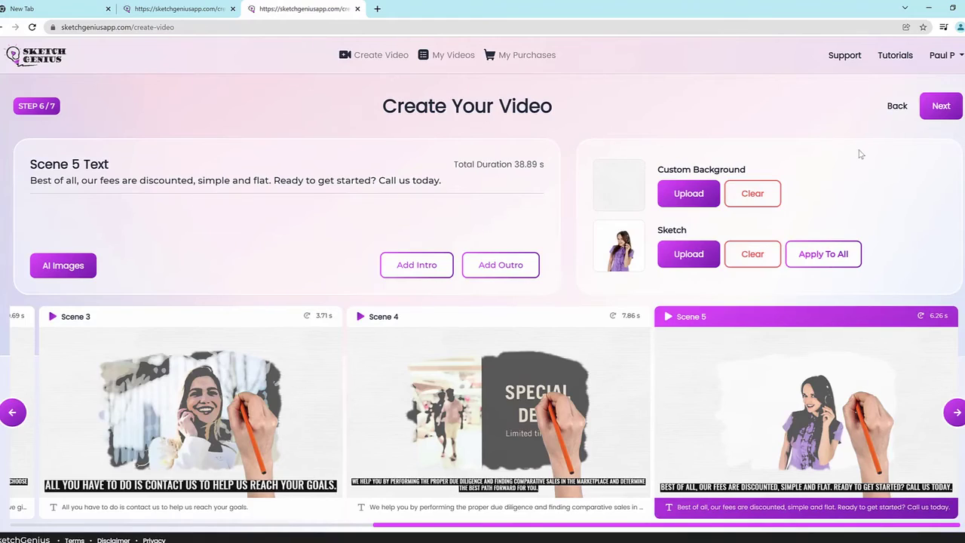
- Finalize the video with the project name "real estate project demo" and 1080p resolution, and start its creation
left_click(942, 107)
left_click(432, 208)
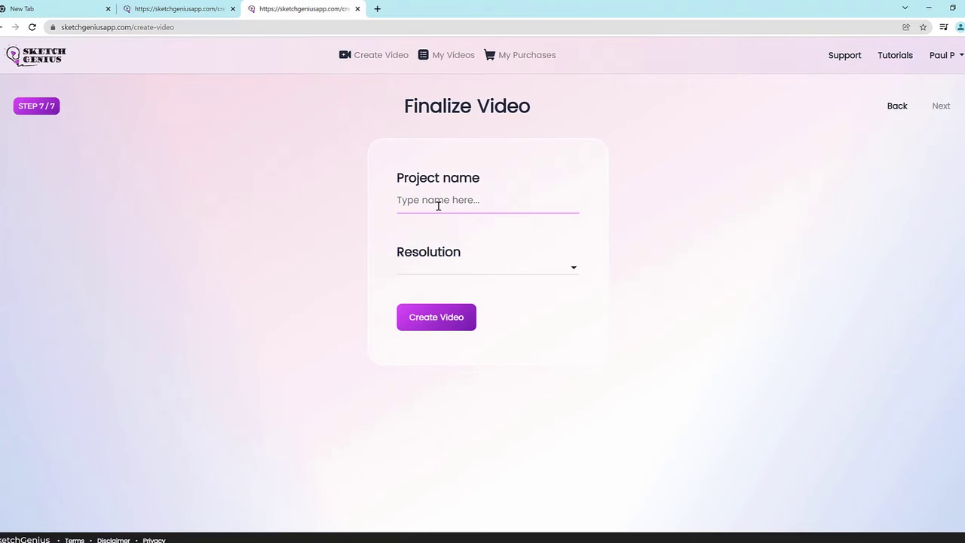
type("real estate project demo")
left_click(451, 273)
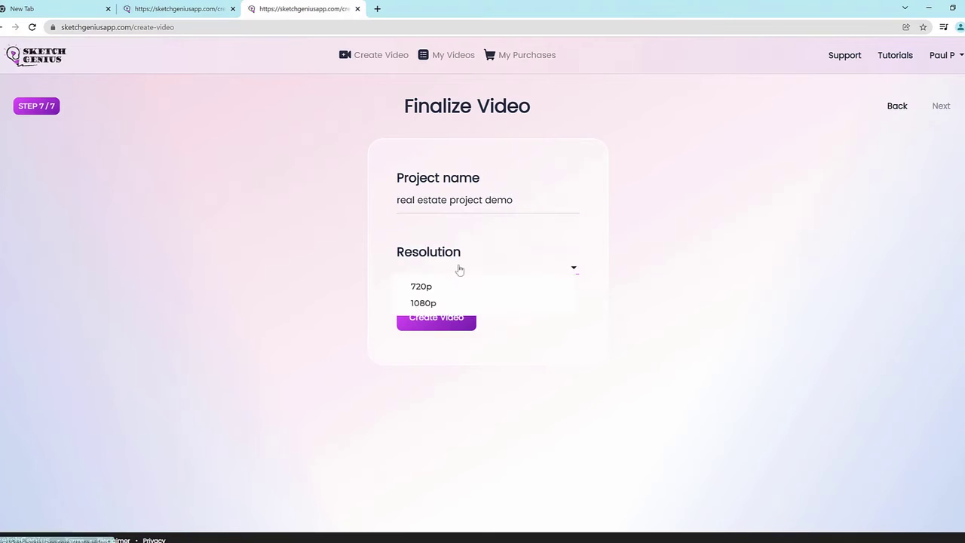
left_click(418, 302)
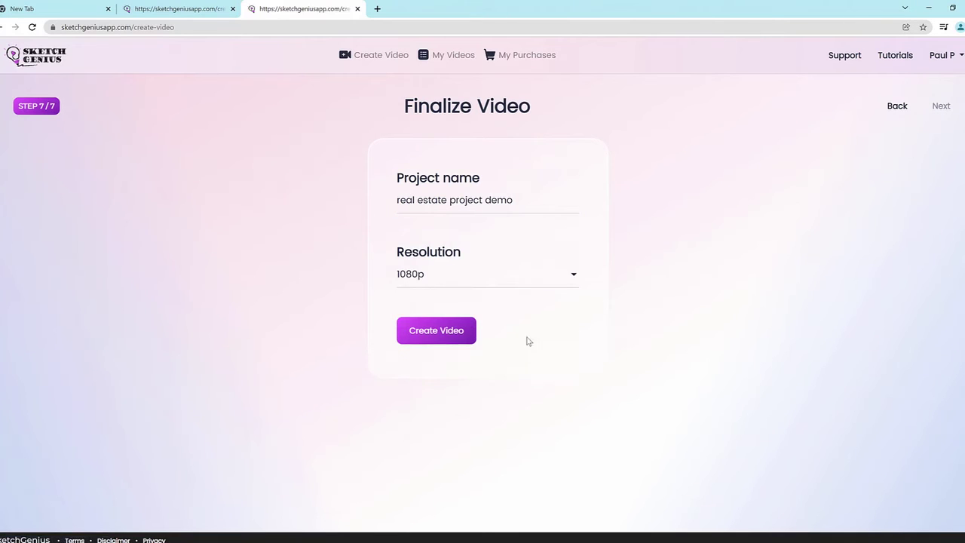
left_click(461, 338)
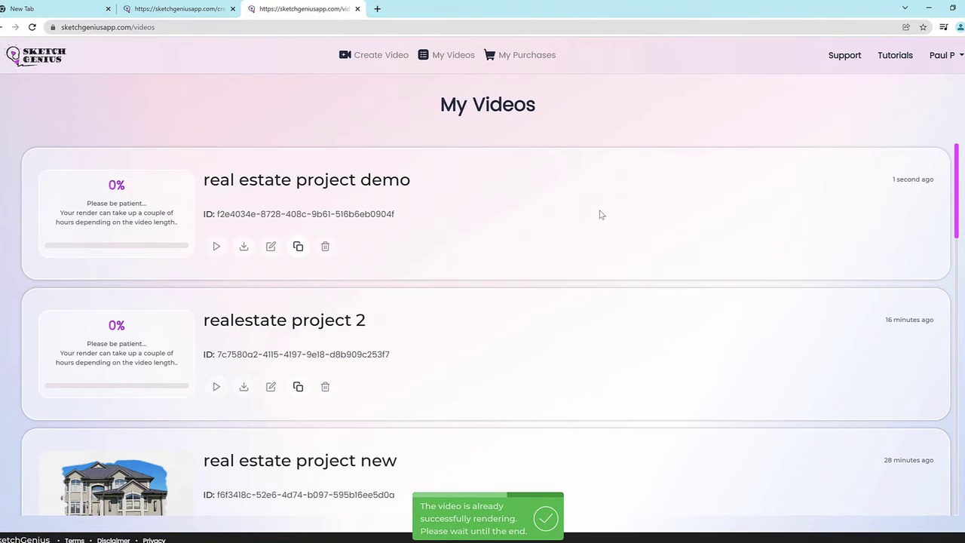
- Play the finished "real estate project new" video, skip ahead in it to check the drawn house, and close the preview
scroll(600, 215, "down", 1)
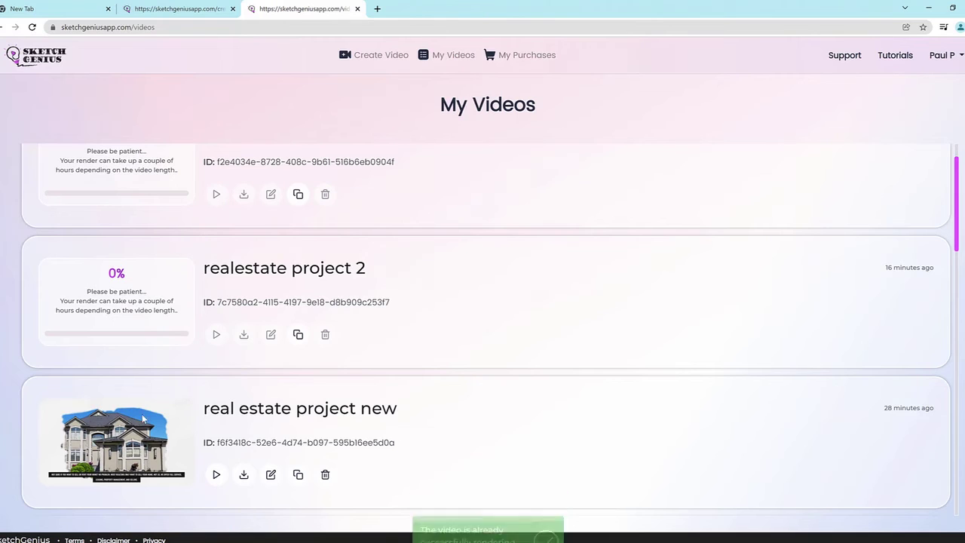
left_click(217, 475)
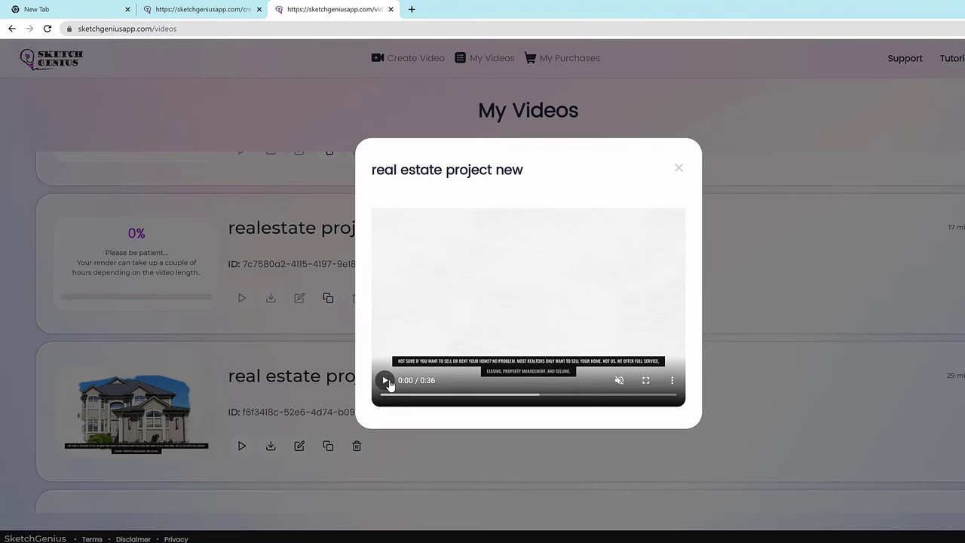
left_click(450, 394)
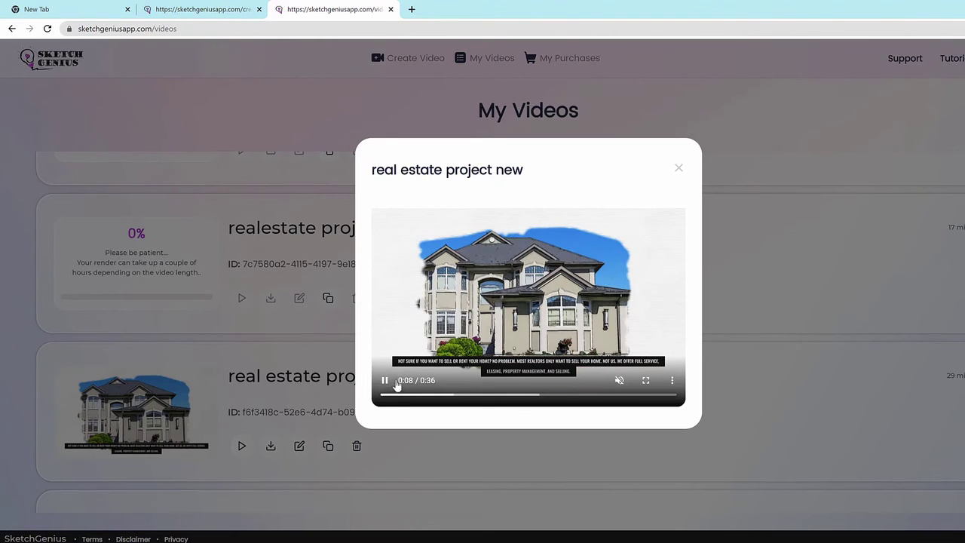
left_click(385, 381)
left_click(678, 172)
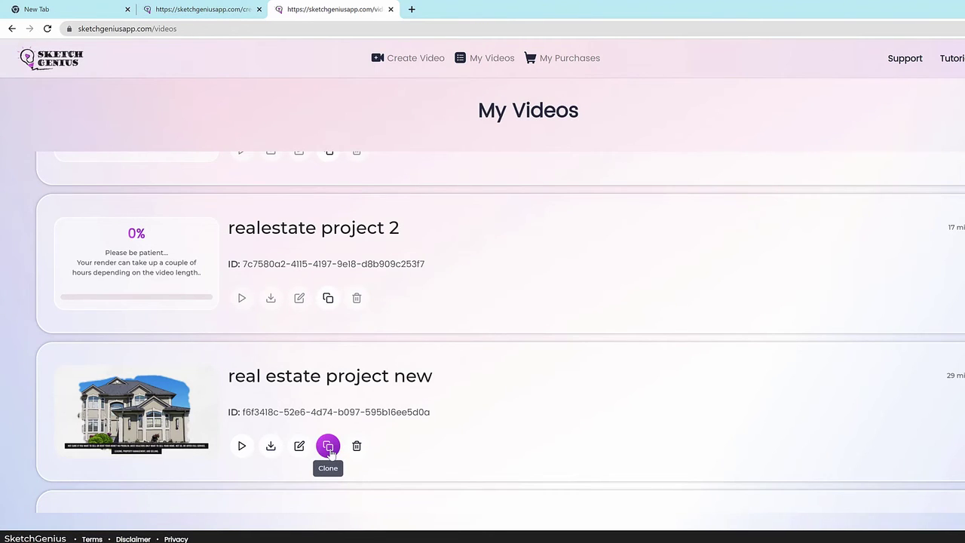
- Clone the "real estate project new" video and look through the video types available for the copy
scroll(156, 300, "up", 1)
scroll(284, 313, "down", 1)
left_click(328, 446)
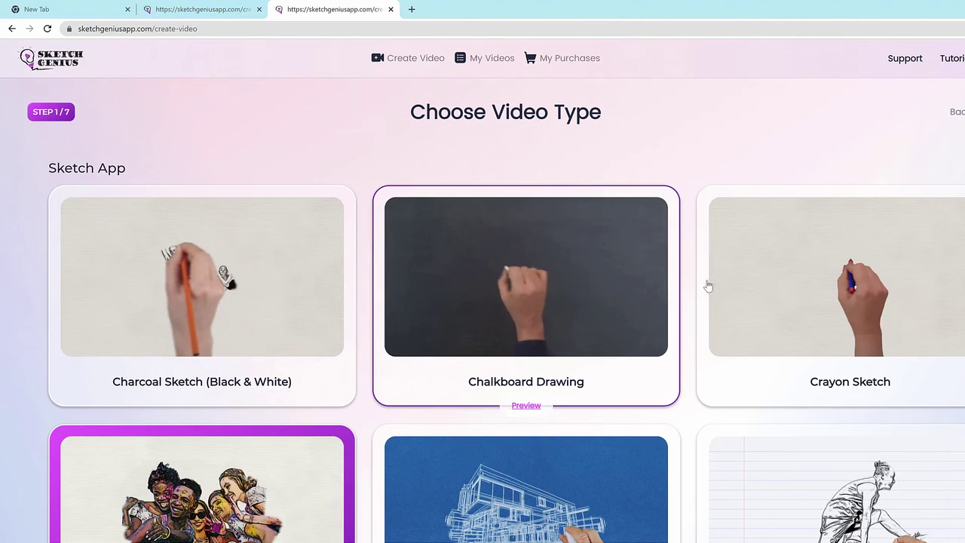
scroll(724, 283, "down", 2)
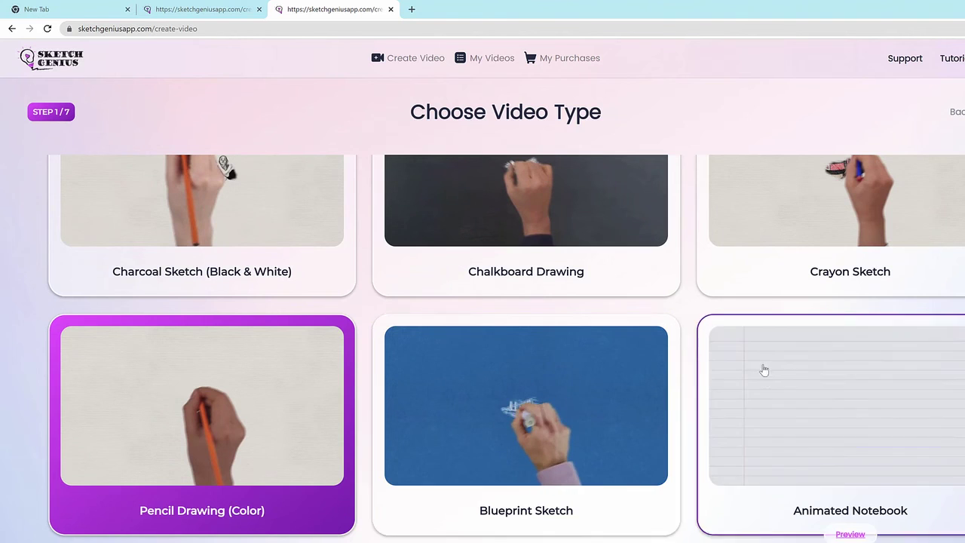
scroll(829, 339, "down", 2)
scroll(356, 473, "up", 4)
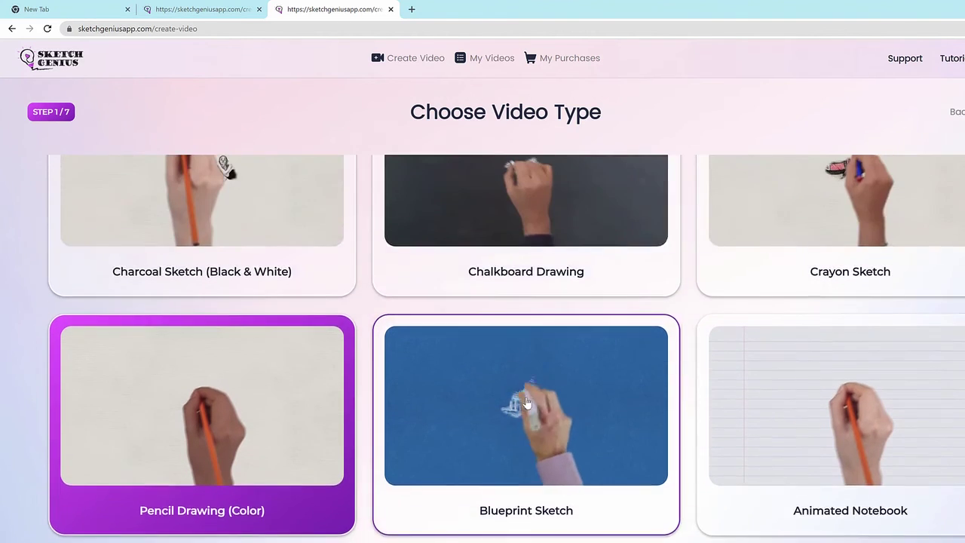